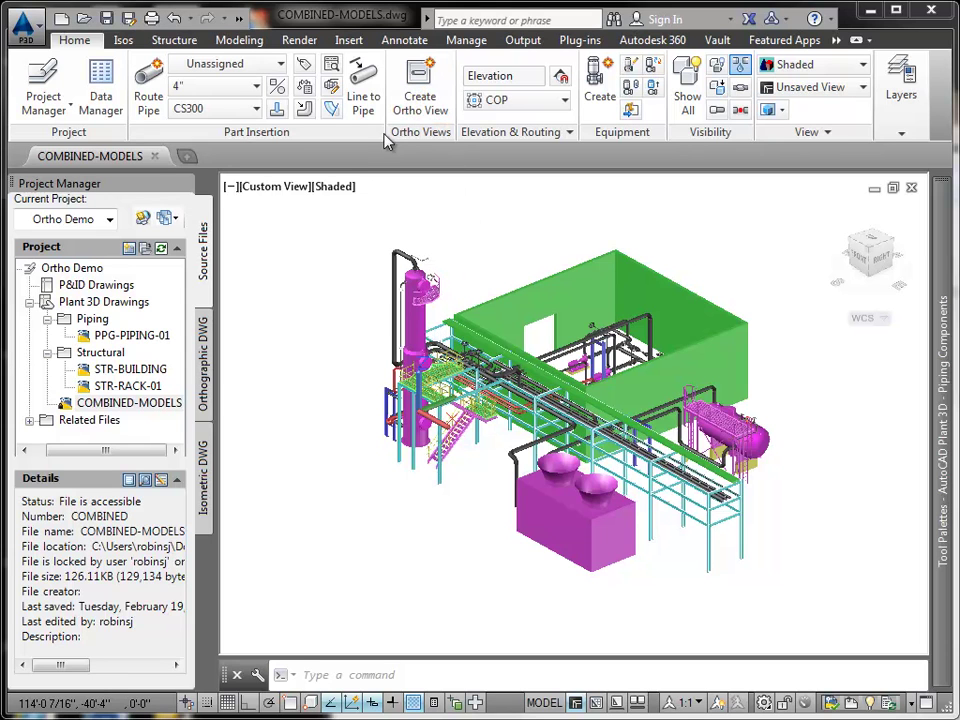
# Create a new orthographic drawing named Plan View.dwg in the Ortho Demo project.
pyautogui.click(204, 365)
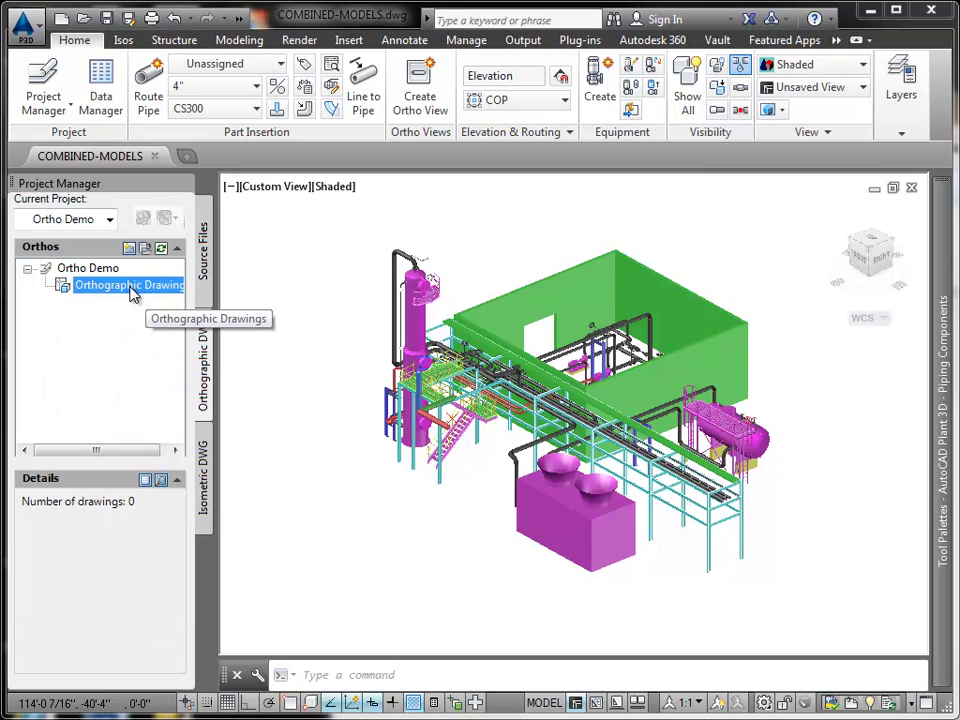
pyautogui.click(129, 247)
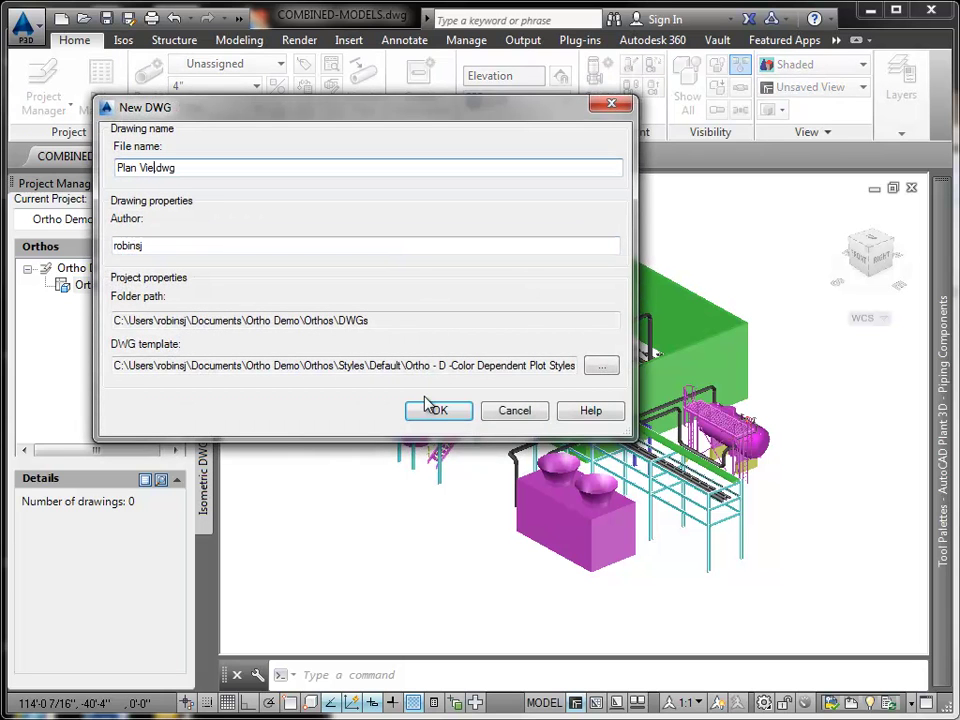
pyautogui.click(443, 412)
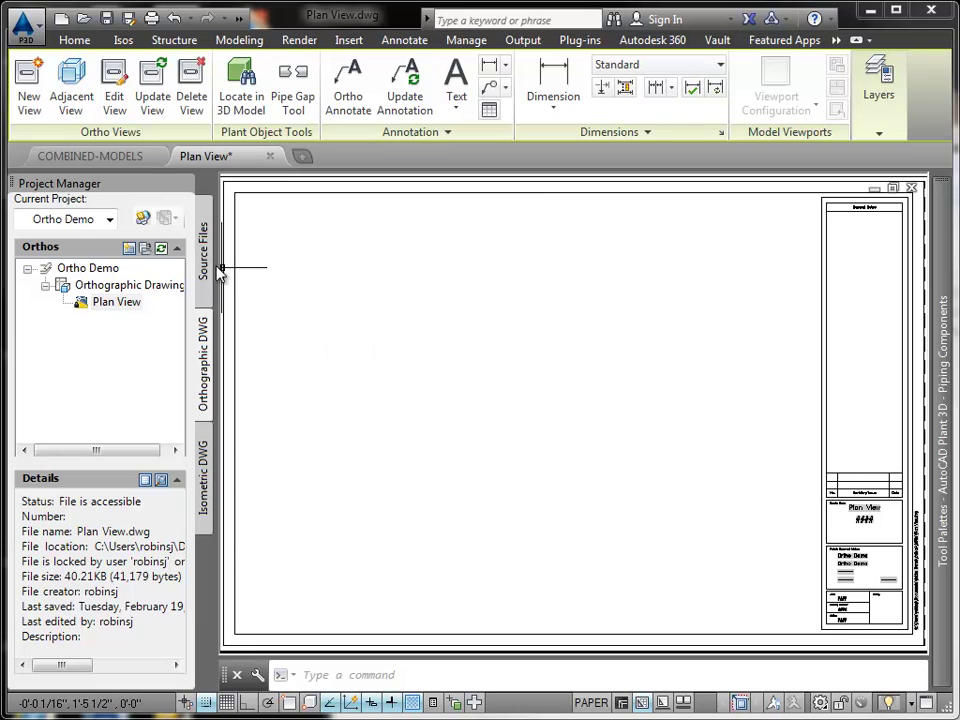
# Start a new ortho view with COMBINED-MODELS as its reference model.
pyautogui.click(29, 80)
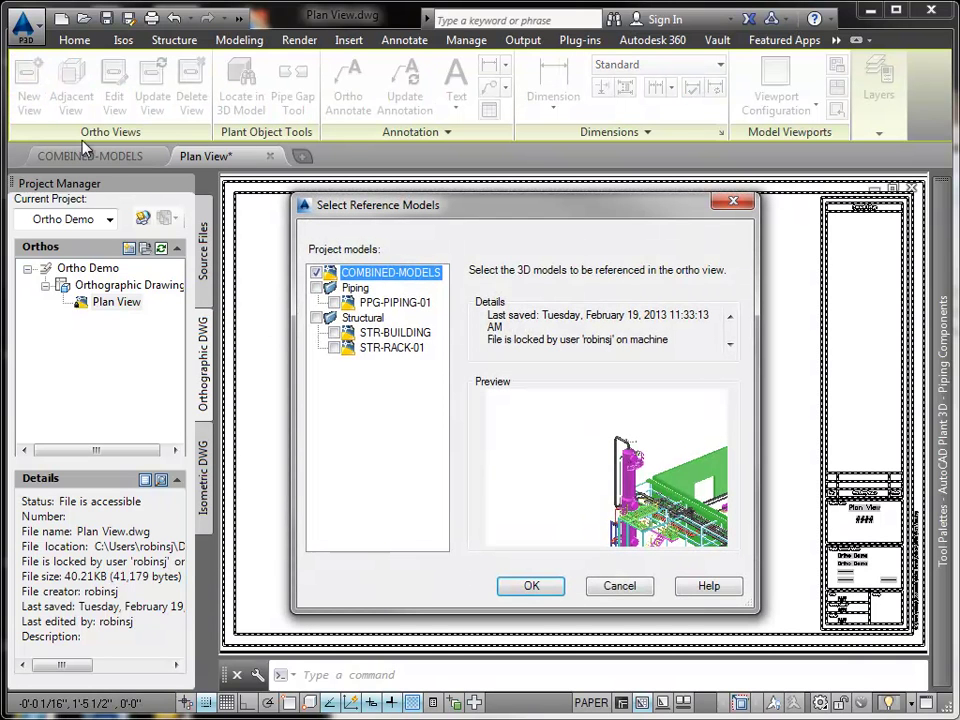
pyautogui.click(529, 585)
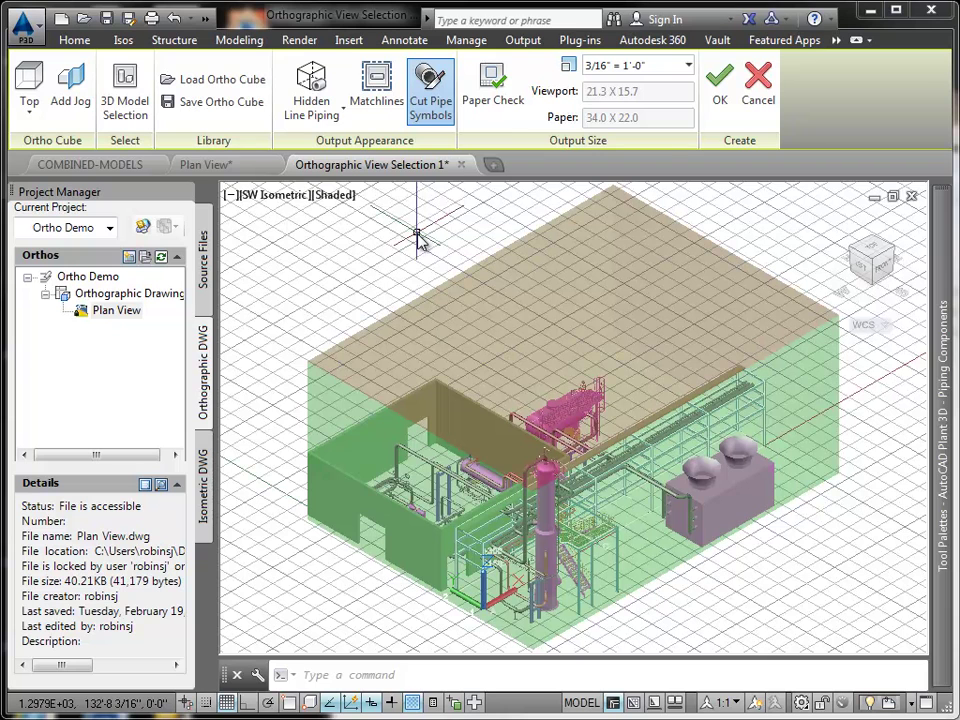
# Enable matchlines, hide the grid, toggle Paper Check, and choose Hidden Line Piping.
pyautogui.click(370, 93)
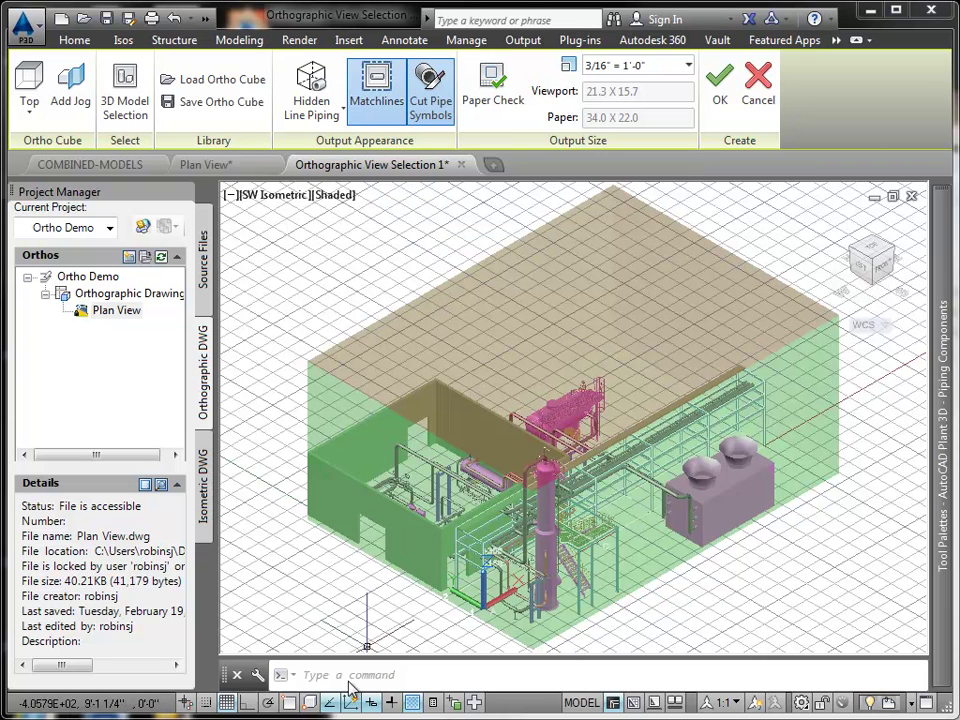
pyautogui.click(227, 702)
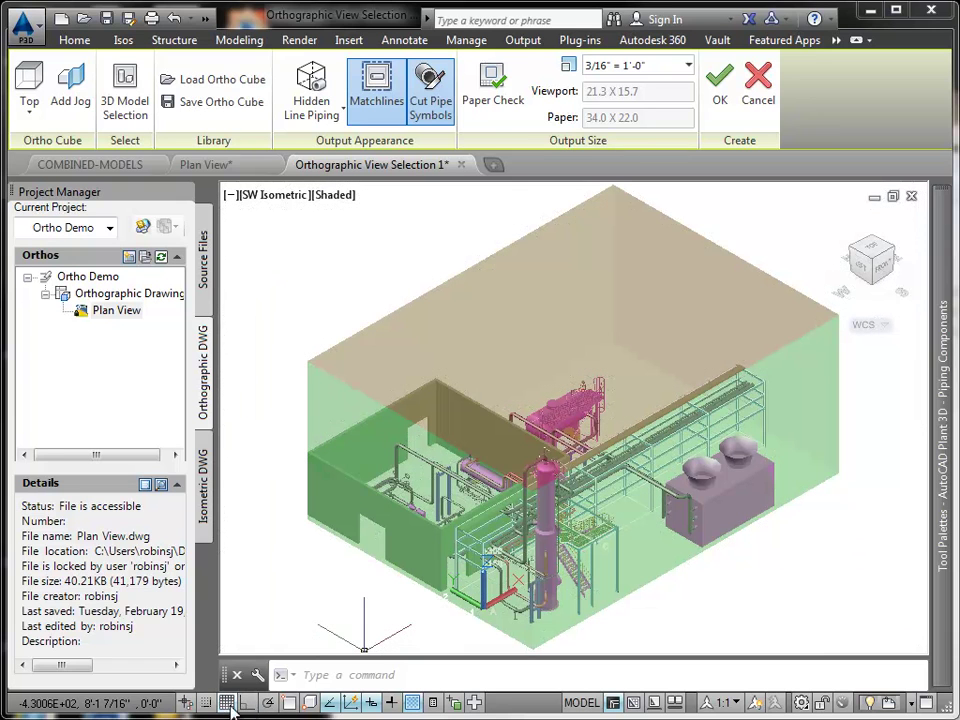
pyautogui.click(493, 95)
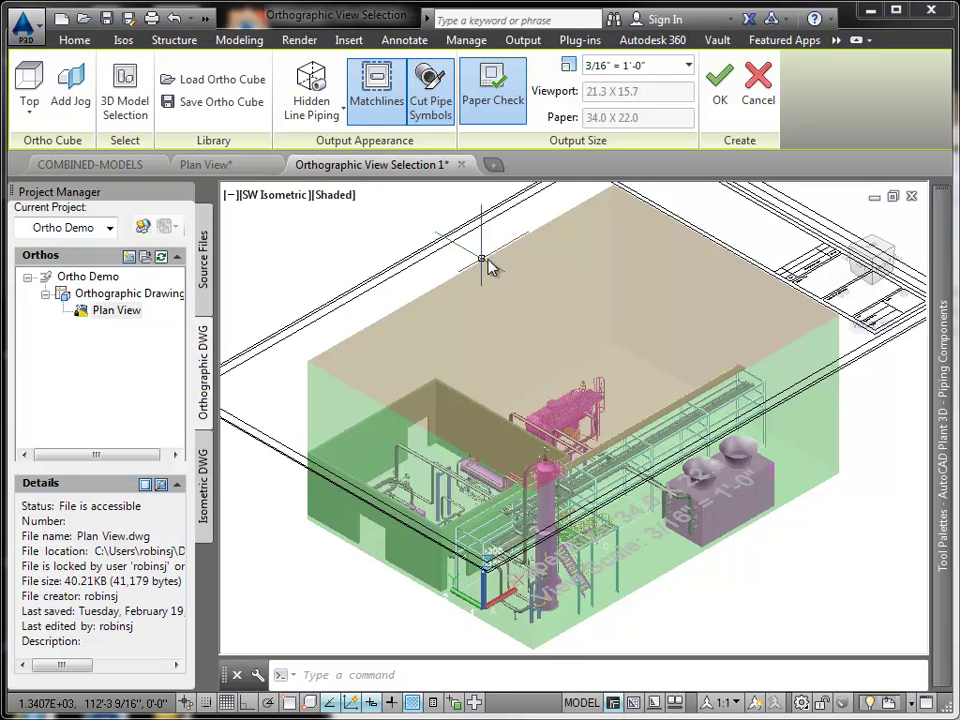
pyautogui.click(493, 95)
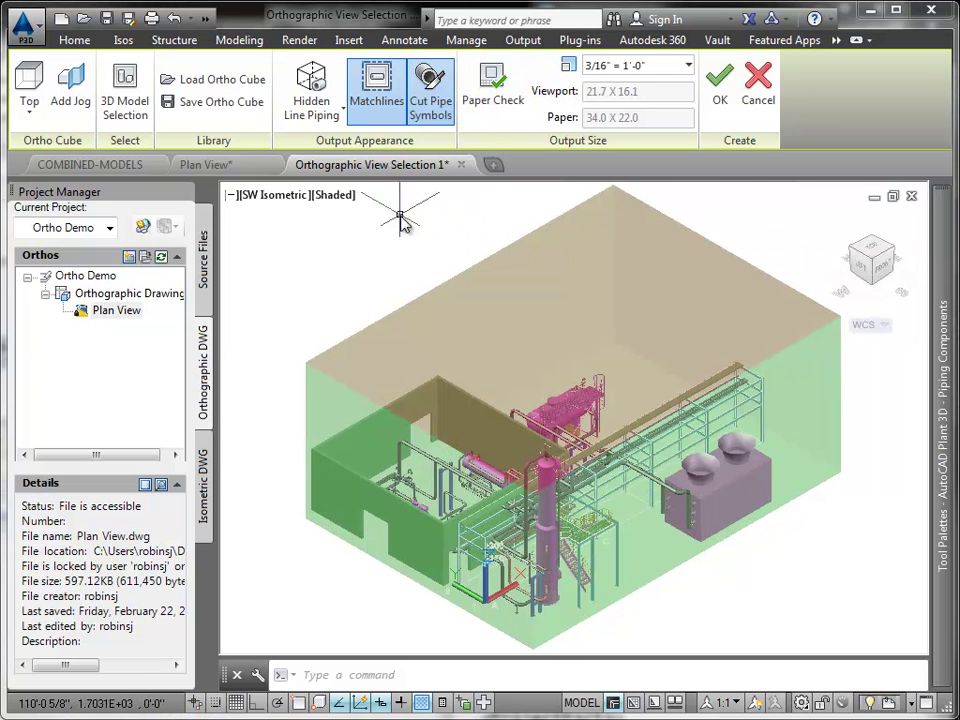
pyautogui.click(311, 108)
pyautogui.click(380, 194)
# Generate the Top (Plan) View and place it on the Plan View sheet.
pyautogui.click(722, 110)
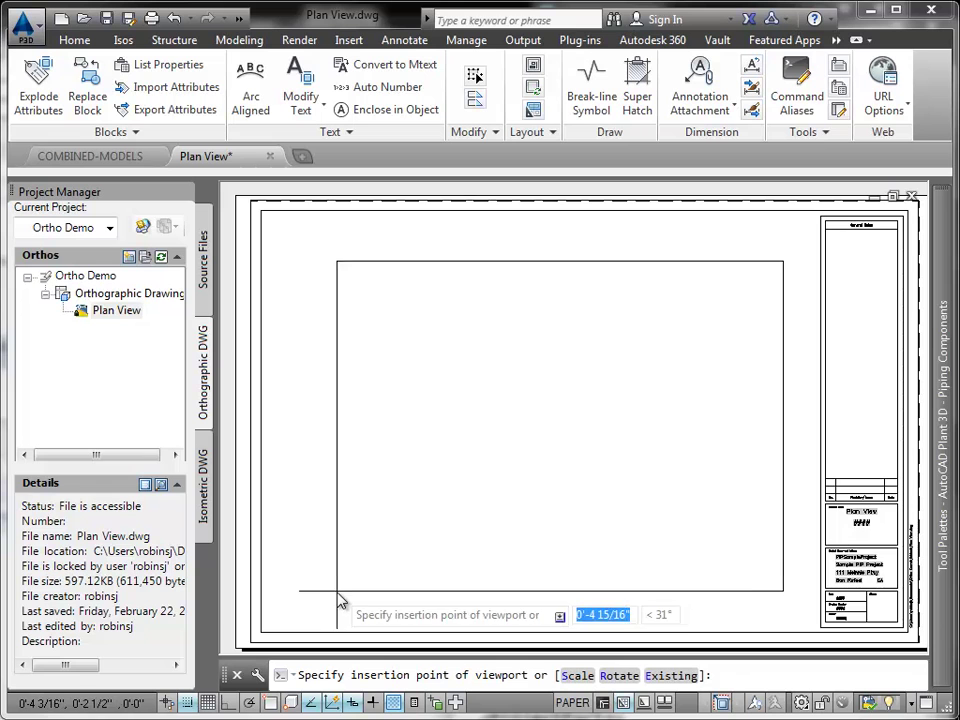
pyautogui.click(338, 604)
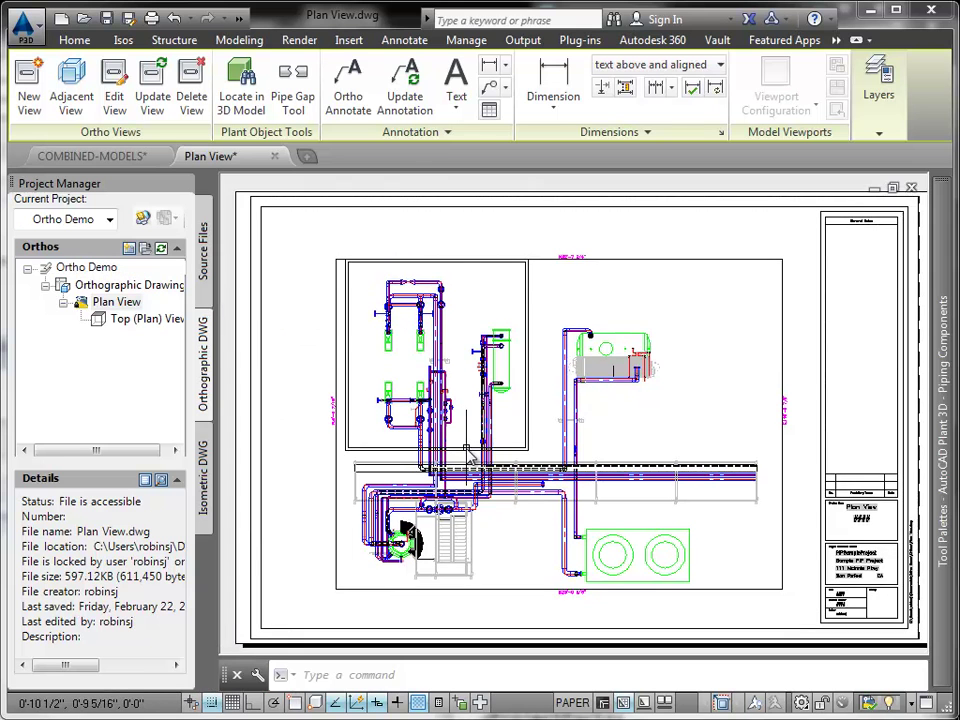
pyautogui.scroll(6, 474, 505)
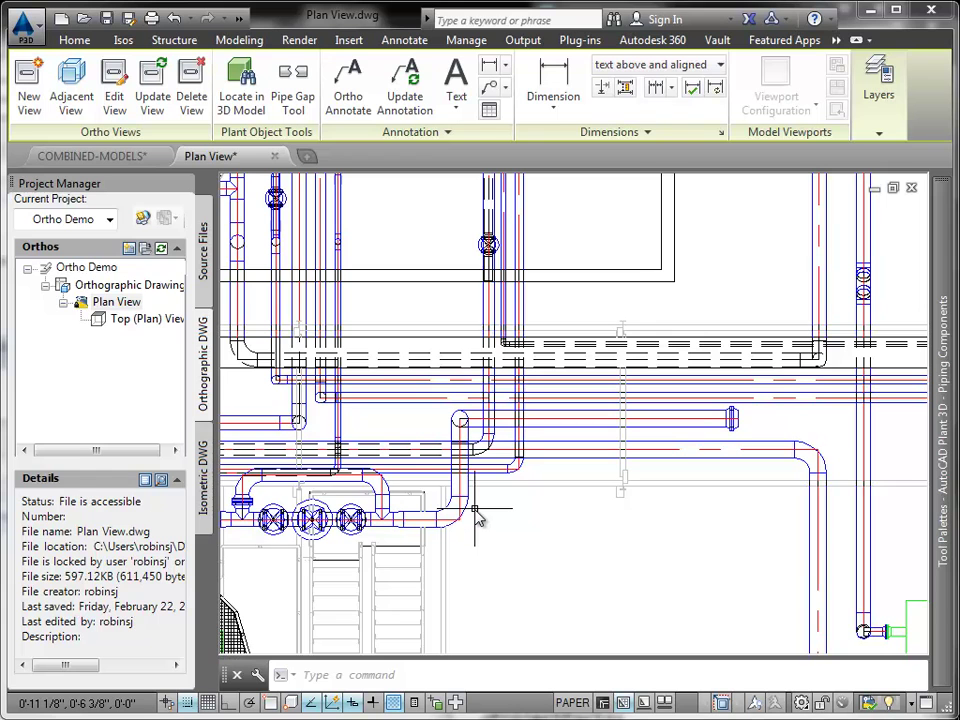
pyautogui.scroll(-1, 519, 445)
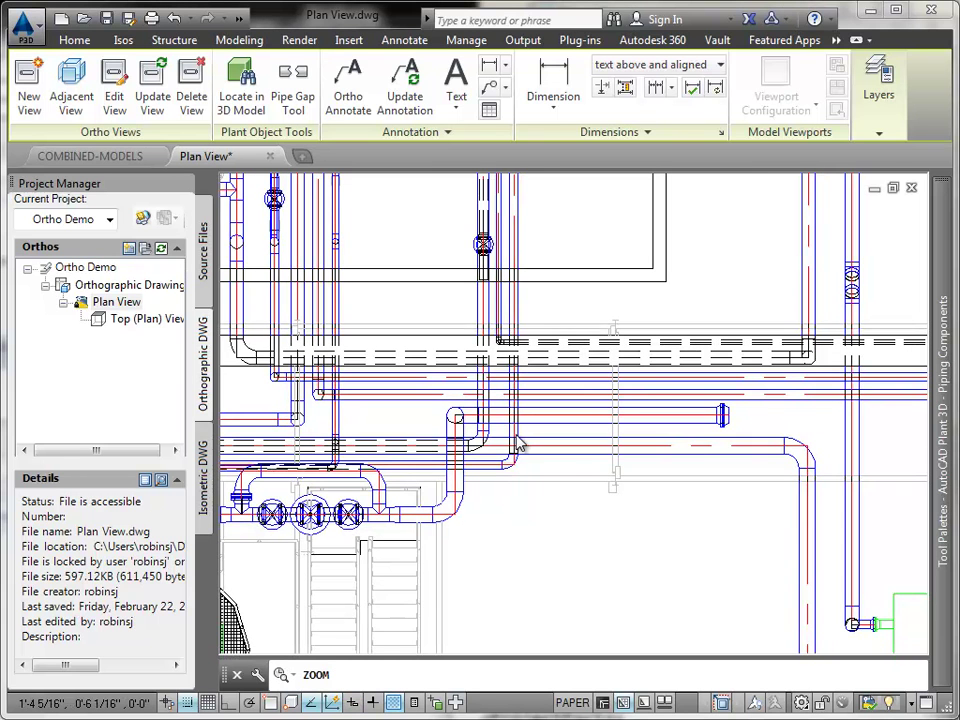
pyautogui.scroll(-2, 519, 445)
pyautogui.scroll(-1, 505, 432)
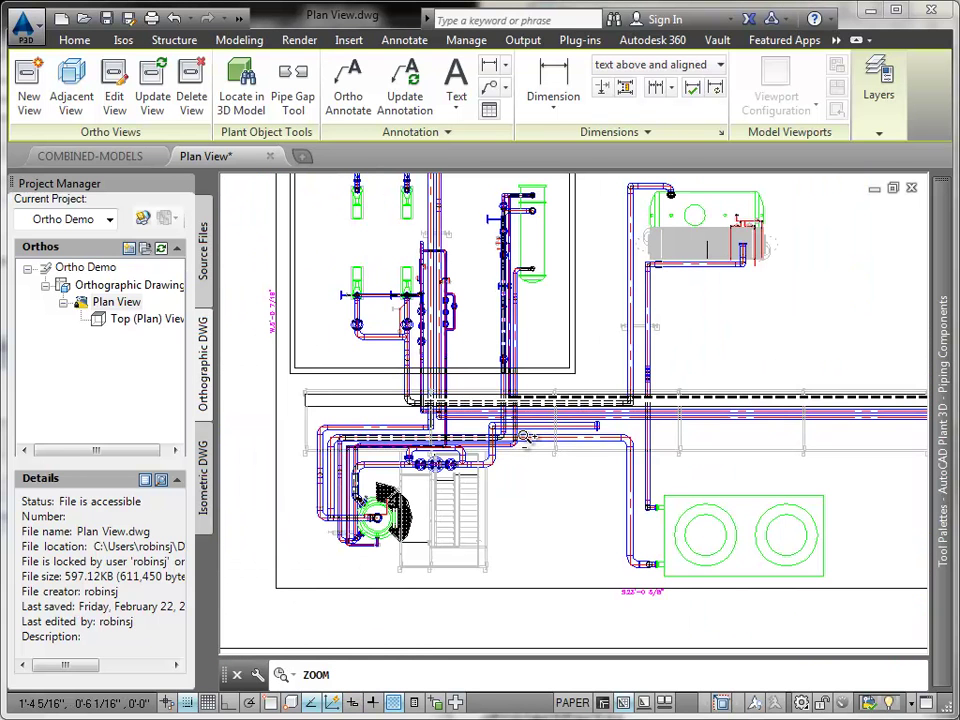
# Edit the plan view, hide the grid, and add a jog on the boundary's bottom edge.
pyautogui.click(125, 89)
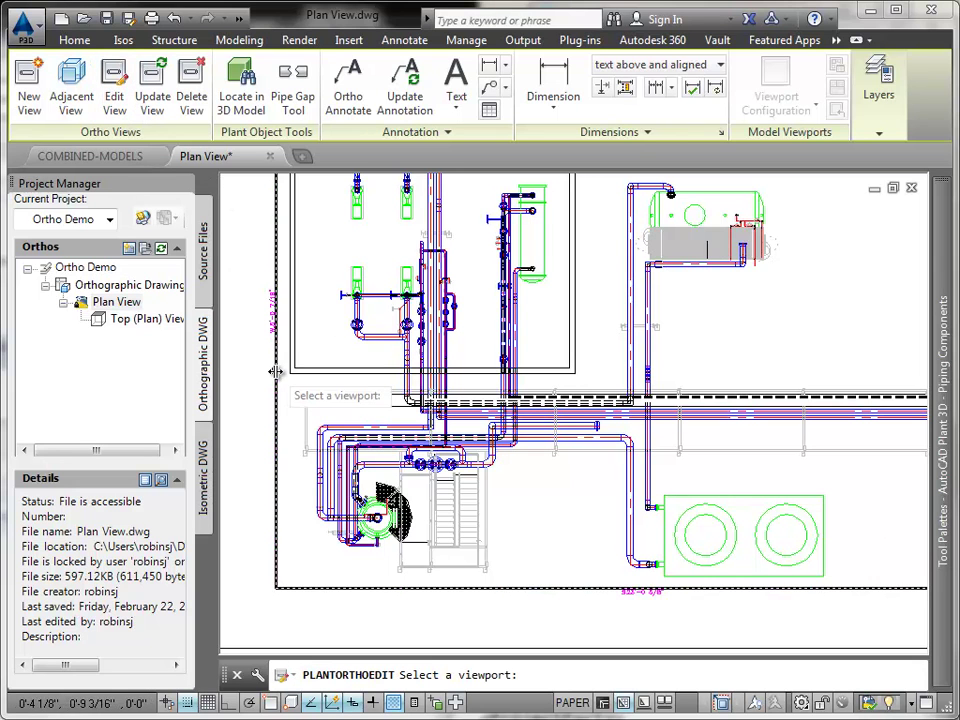
pyautogui.click(276, 450)
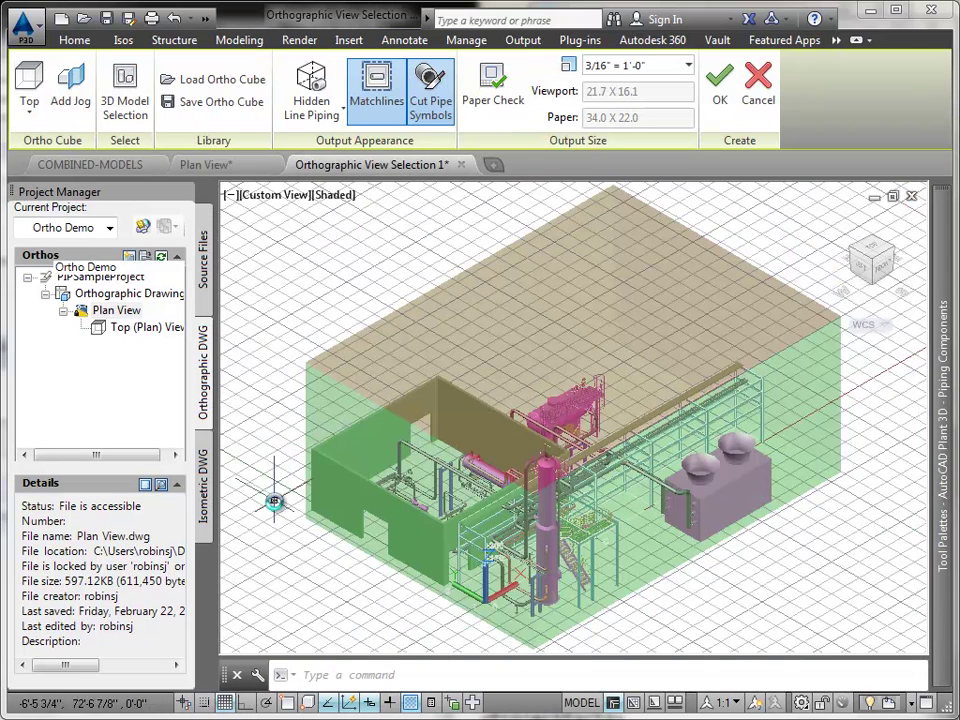
pyautogui.click(225, 703)
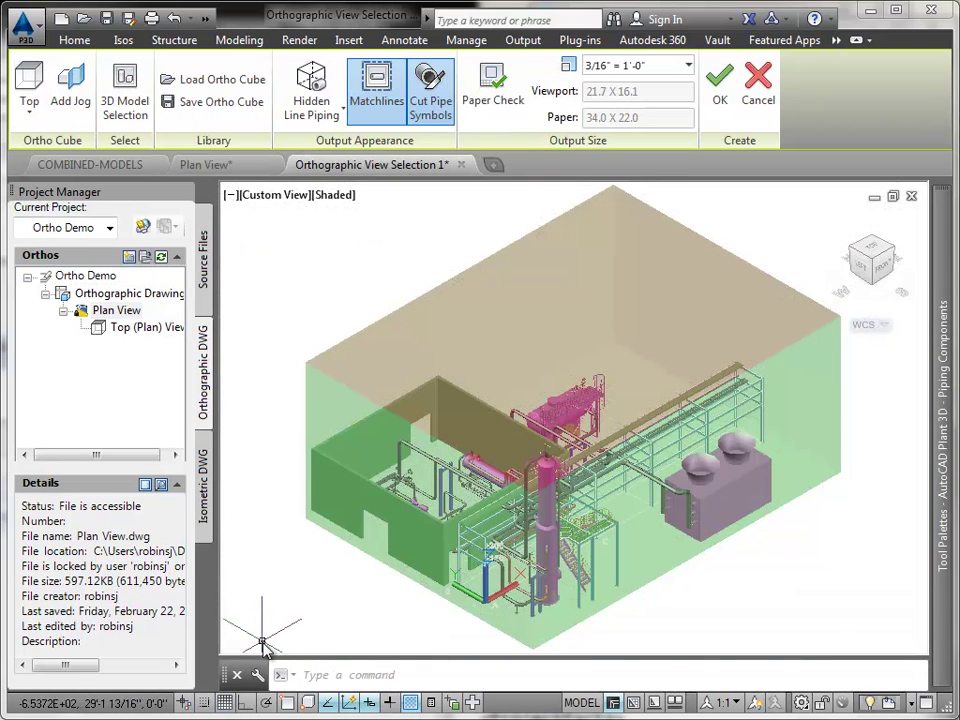
pyautogui.click(71, 90)
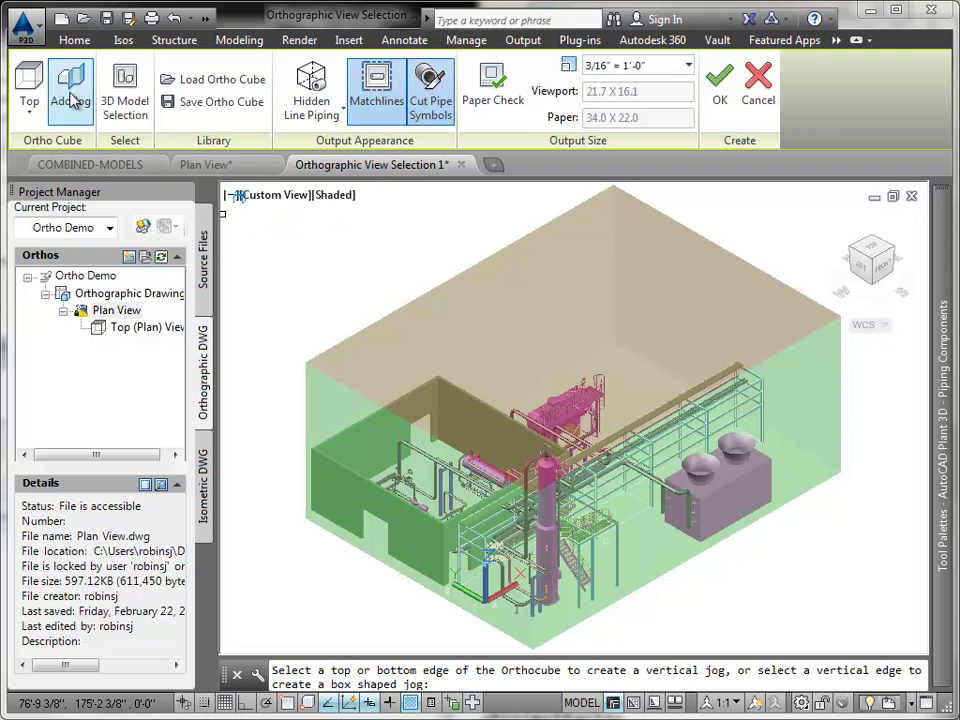
pyautogui.click(688, 565)
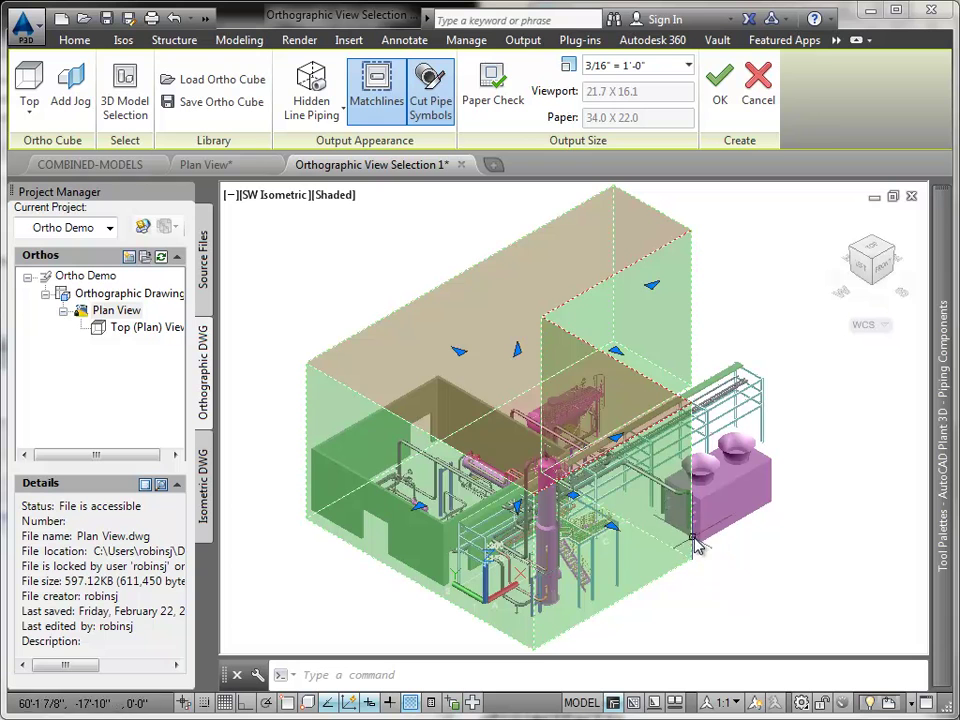
# From Top view, stretch the jogged boxes into an L-shape and set No Hidden Lines.
pyautogui.click(872, 253)
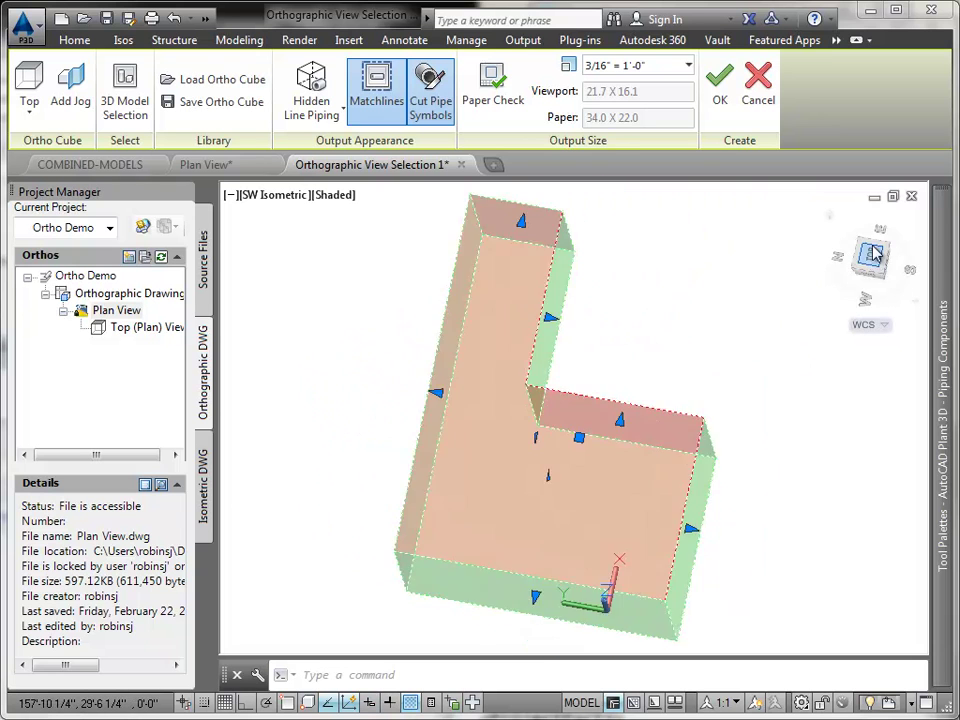
pyautogui.click(535, 328)
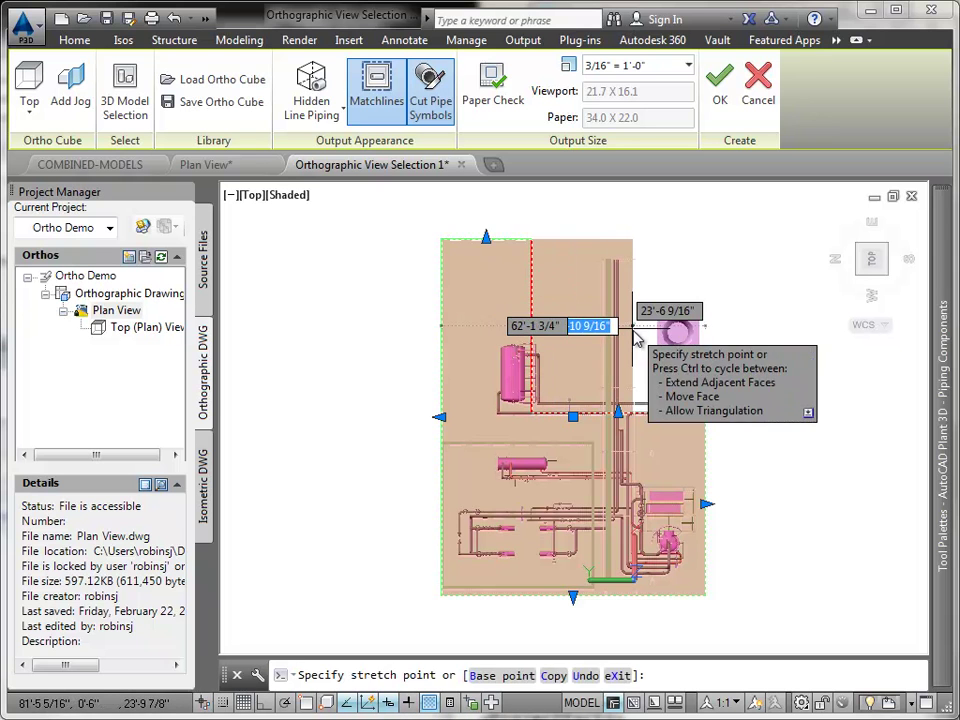
pyautogui.click(634, 331)
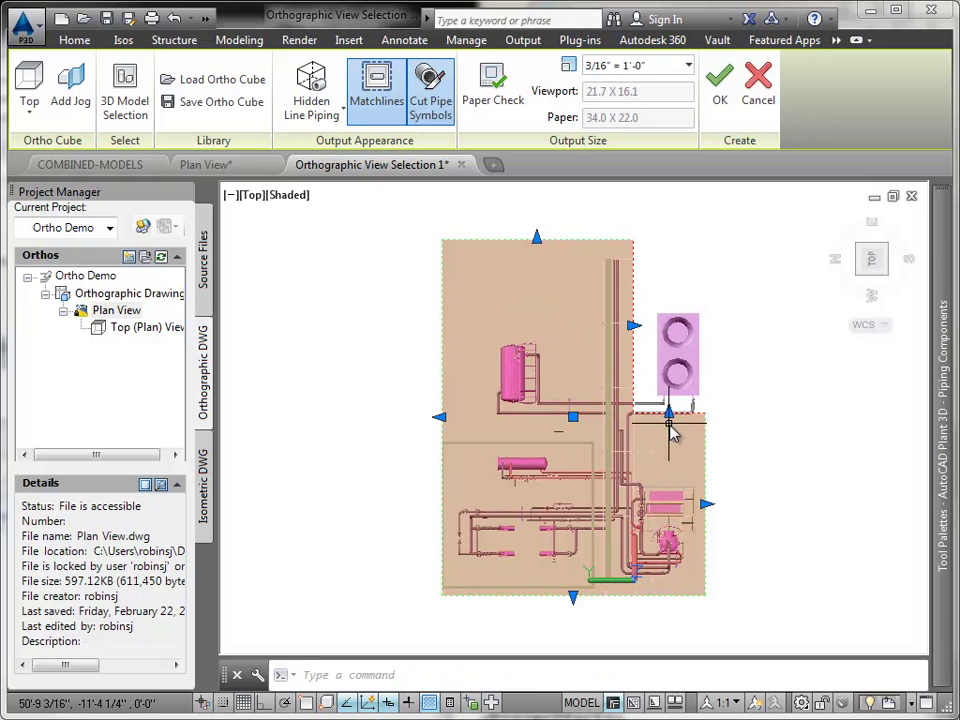
pyautogui.click(668, 411)
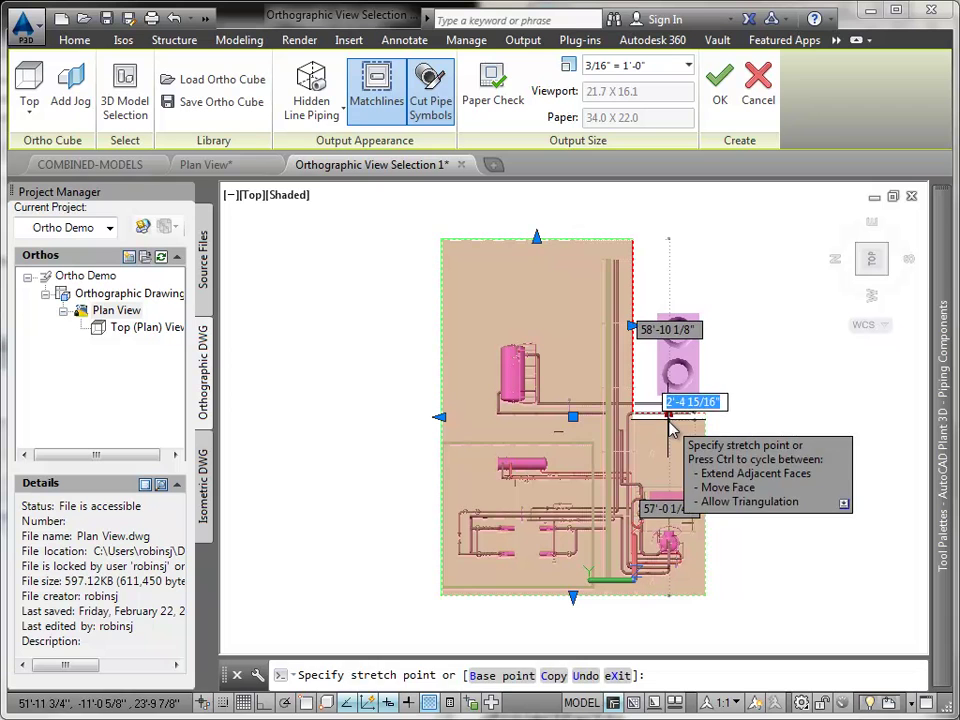
pyautogui.click(669, 419)
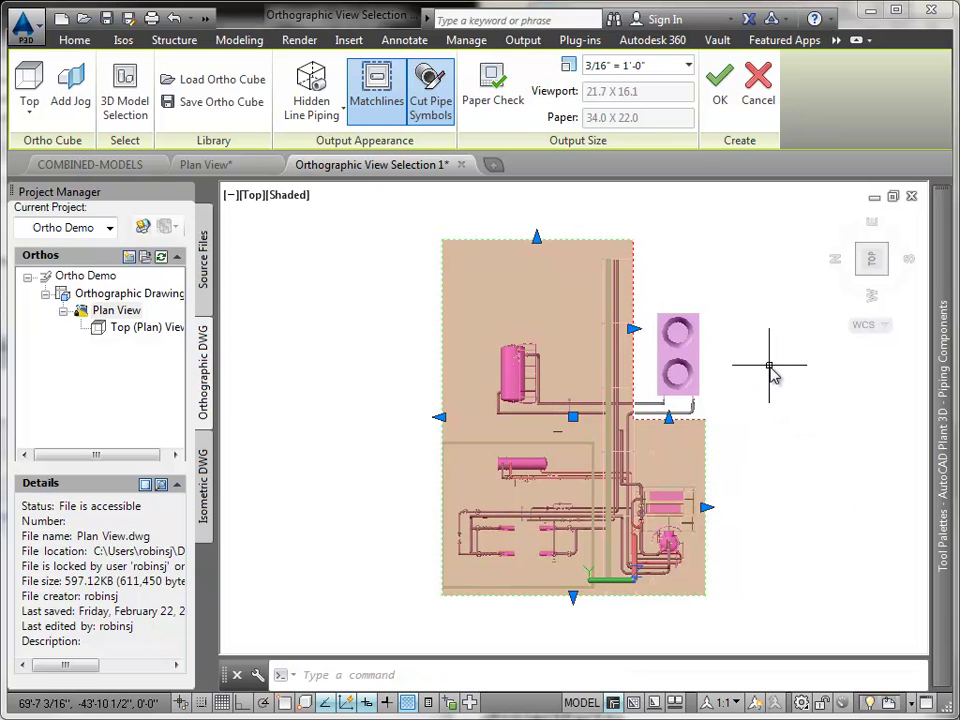
pyautogui.click(315, 116)
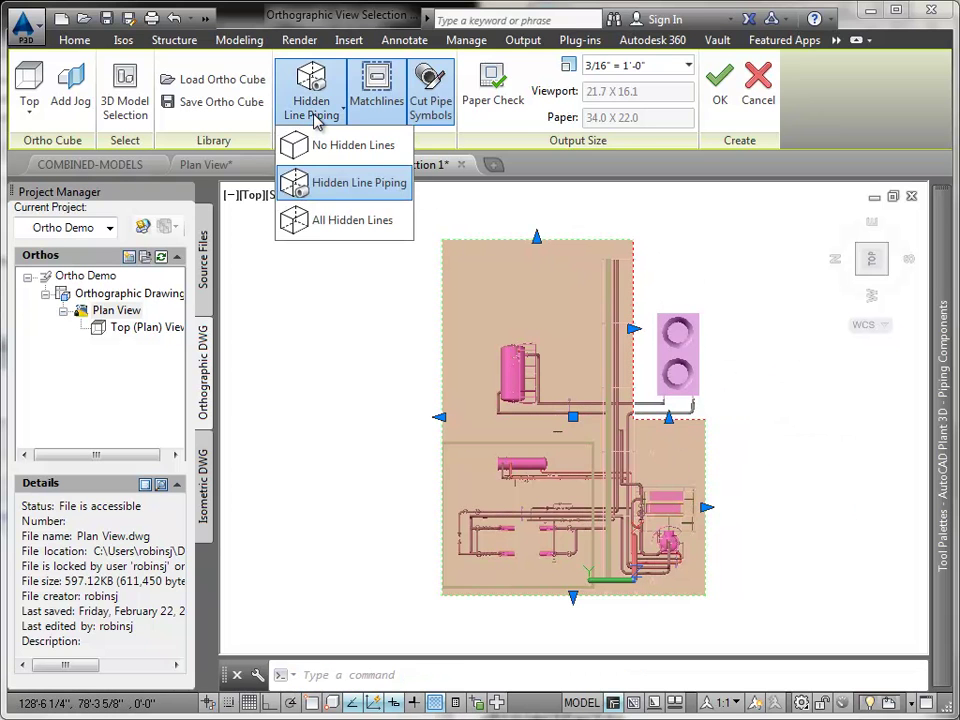
pyautogui.click(317, 145)
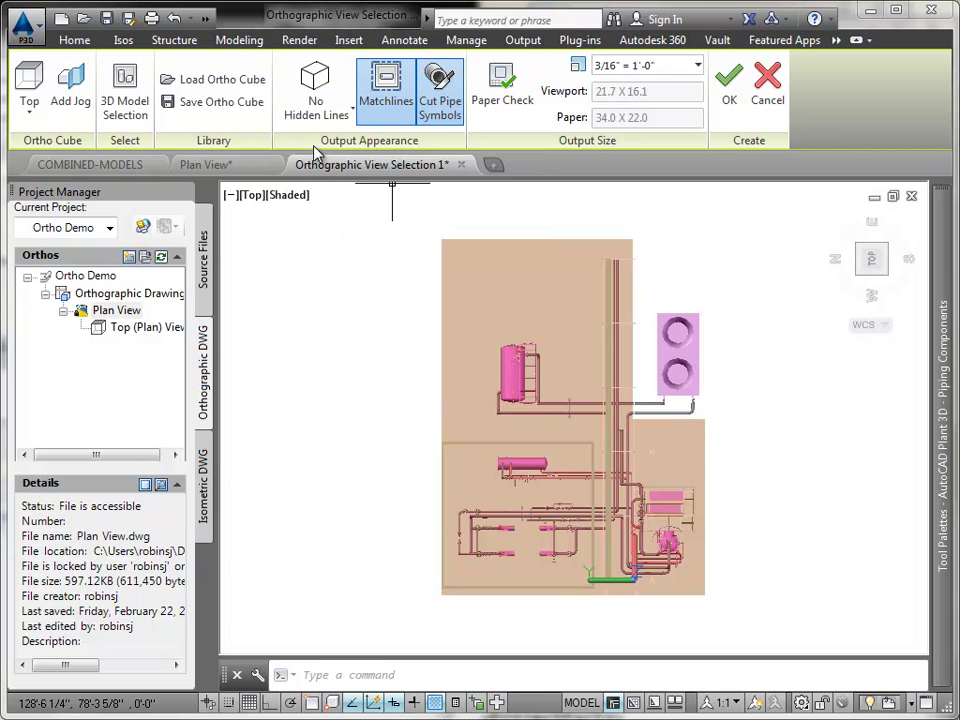
# Regenerate the edited Top (Plan) View with its L-shaped boundary and zoom in on it.
pyautogui.click(729, 88)
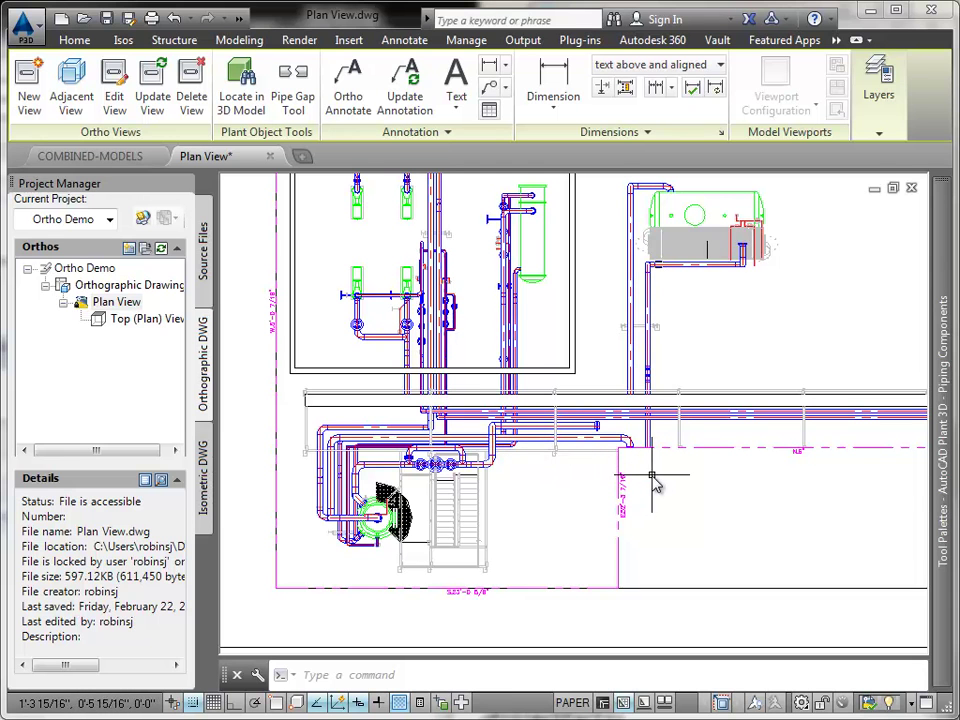
pyautogui.scroll(2, 630, 415)
pyautogui.scroll(2, 505, 443)
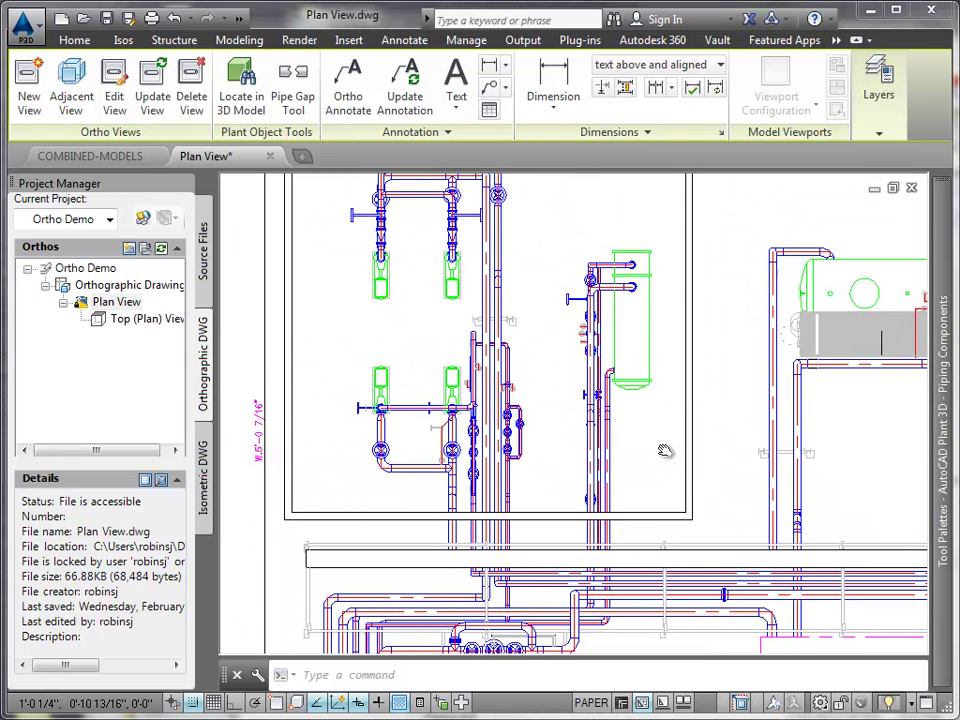
pyautogui.scroll(4, 390, 418)
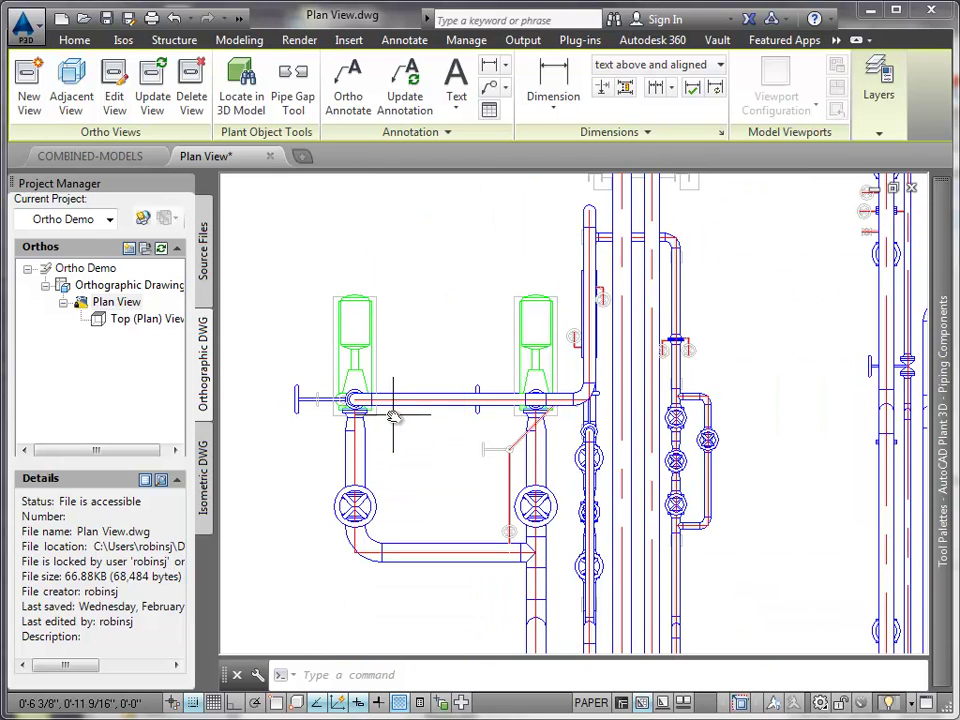
# Extend the pipe gap's end marker further right along the horizontal pipe.
pyautogui.click(290, 92)
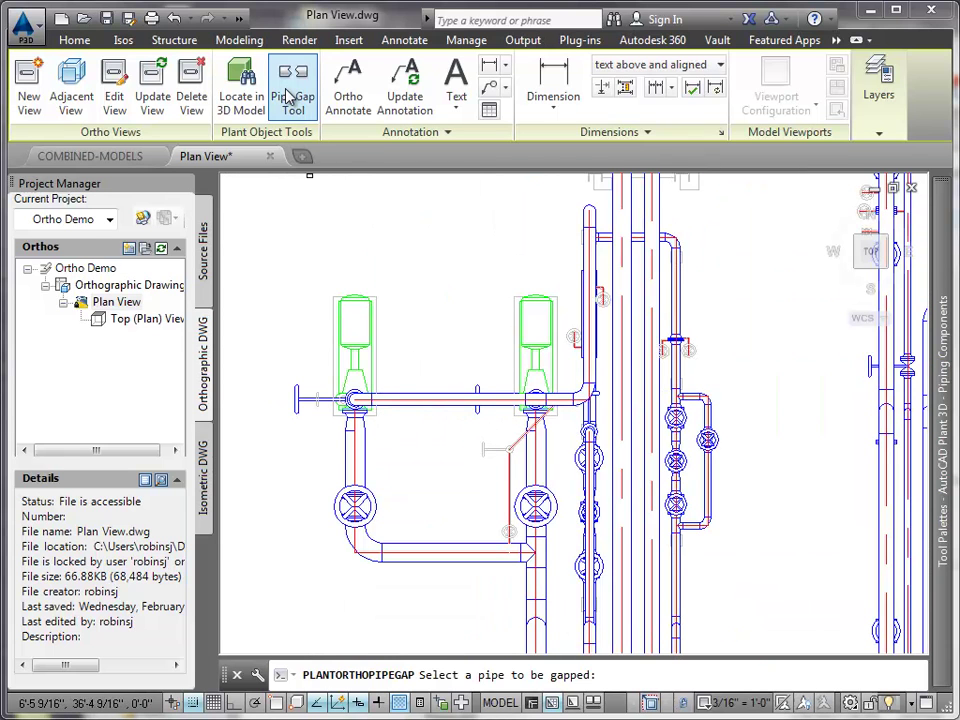
pyautogui.click(452, 400)
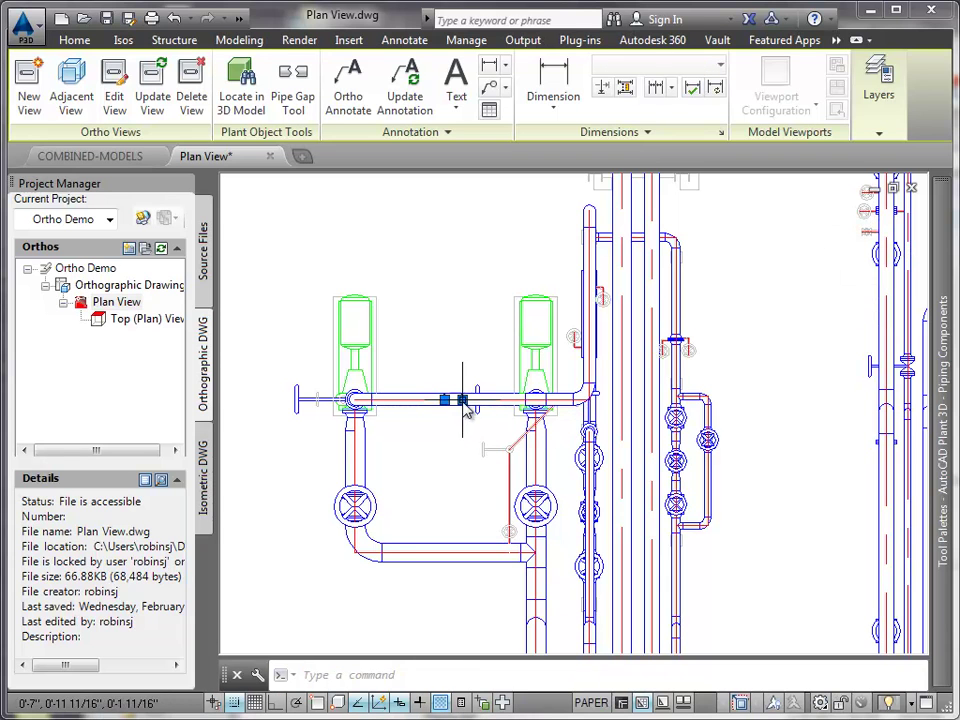
pyautogui.click(458, 400)
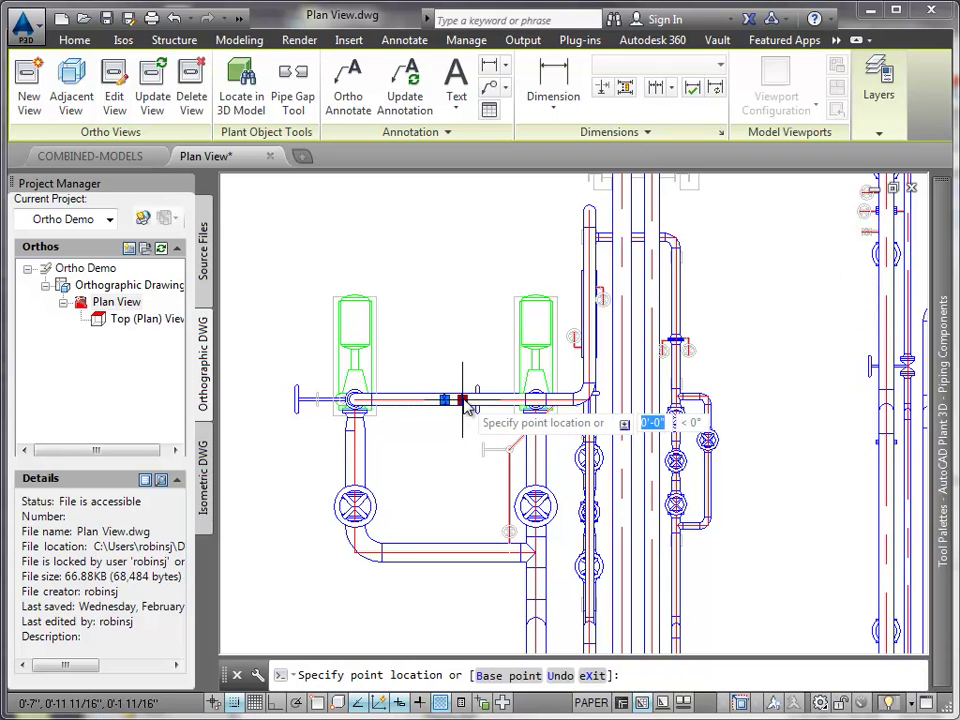
pyautogui.click(522, 400)
# Update the Top (Plan) View from Project Manager so the pipe gap appears.
pyautogui.click(150, 322)
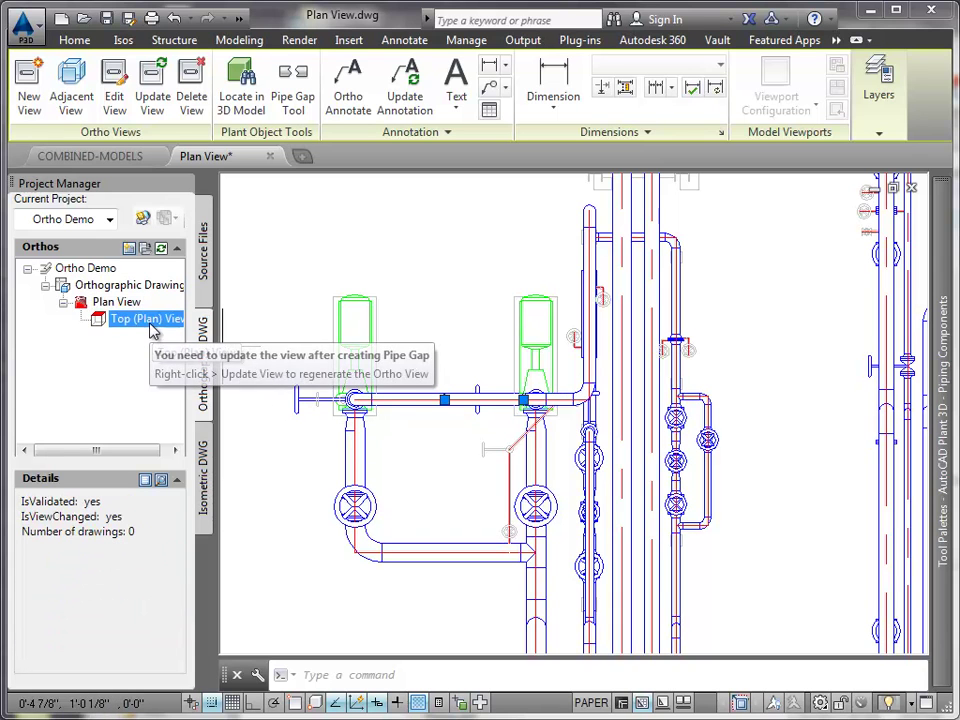
pyautogui.rightClick(152, 331)
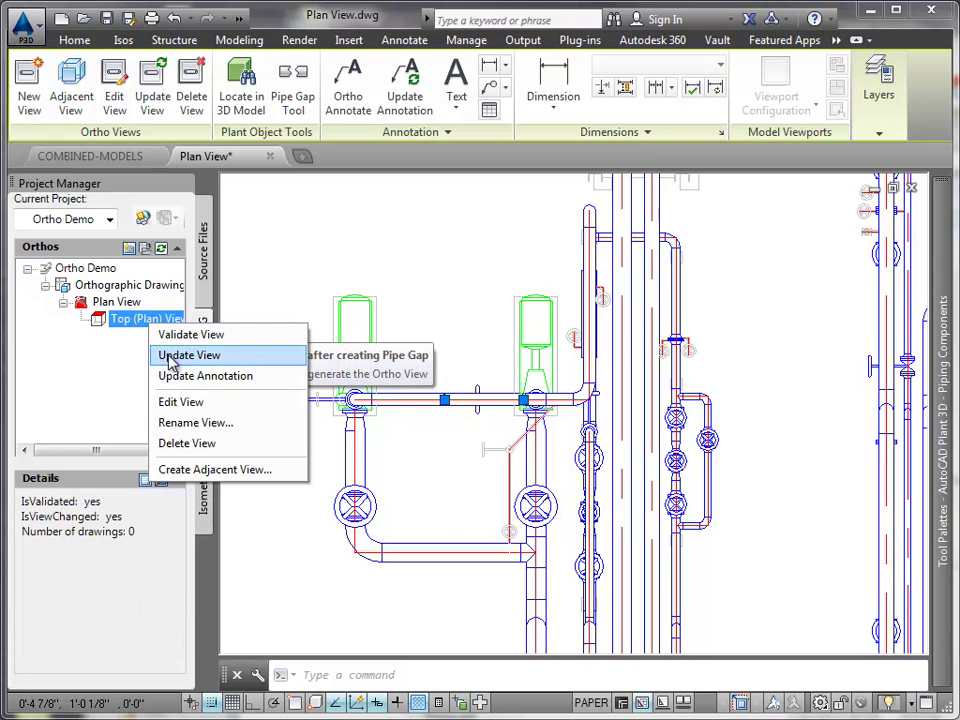
pyautogui.click(171, 355)
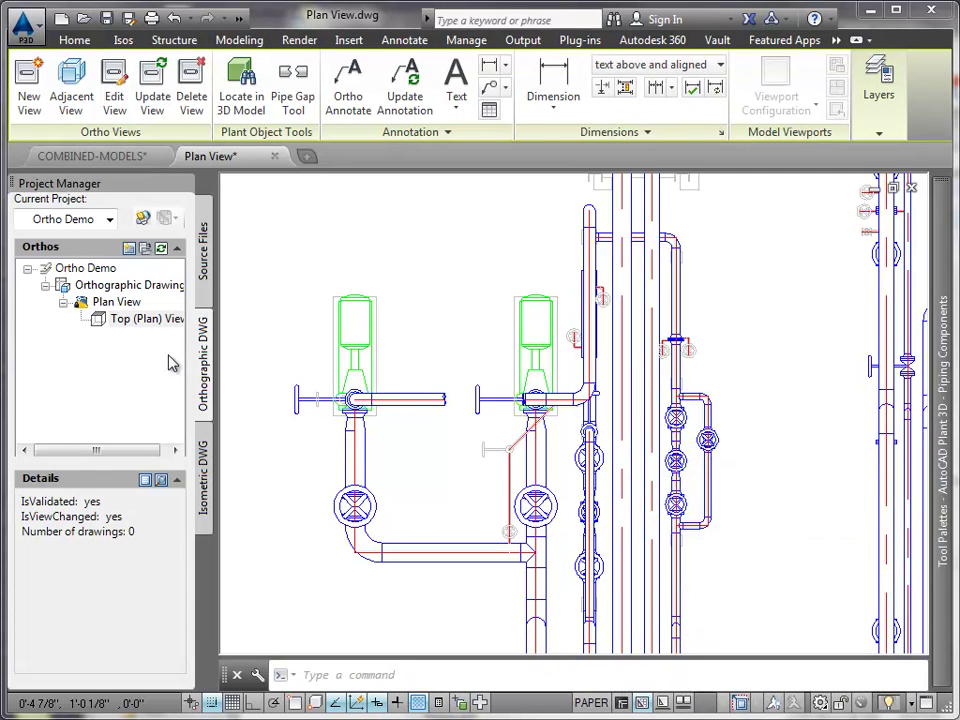
pyautogui.scroll(2, 460, 430)
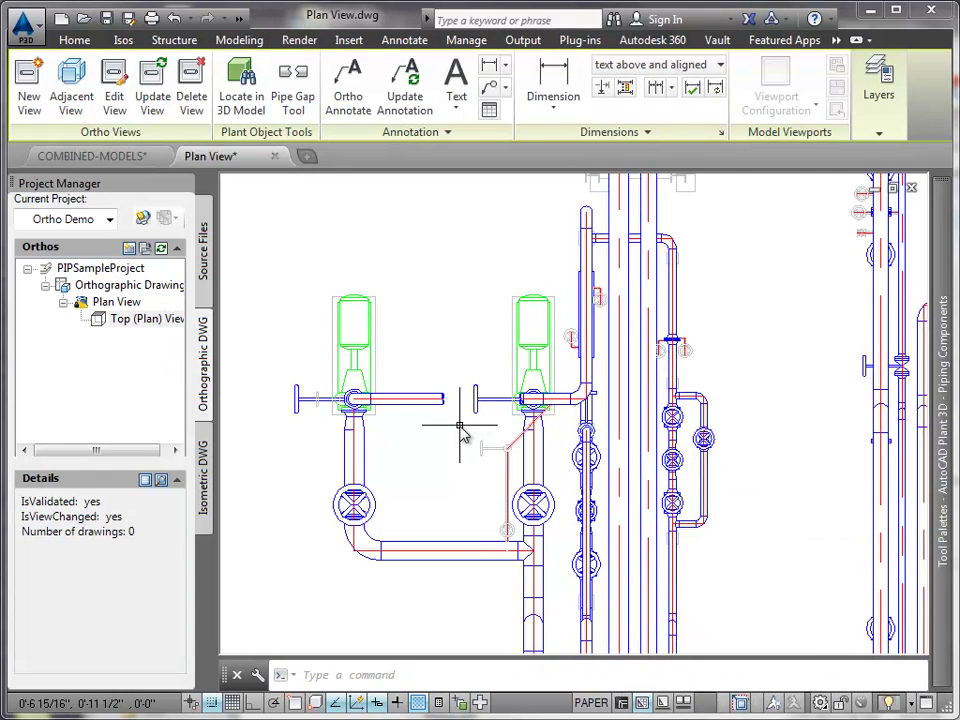
pyautogui.scroll(2, 460, 430)
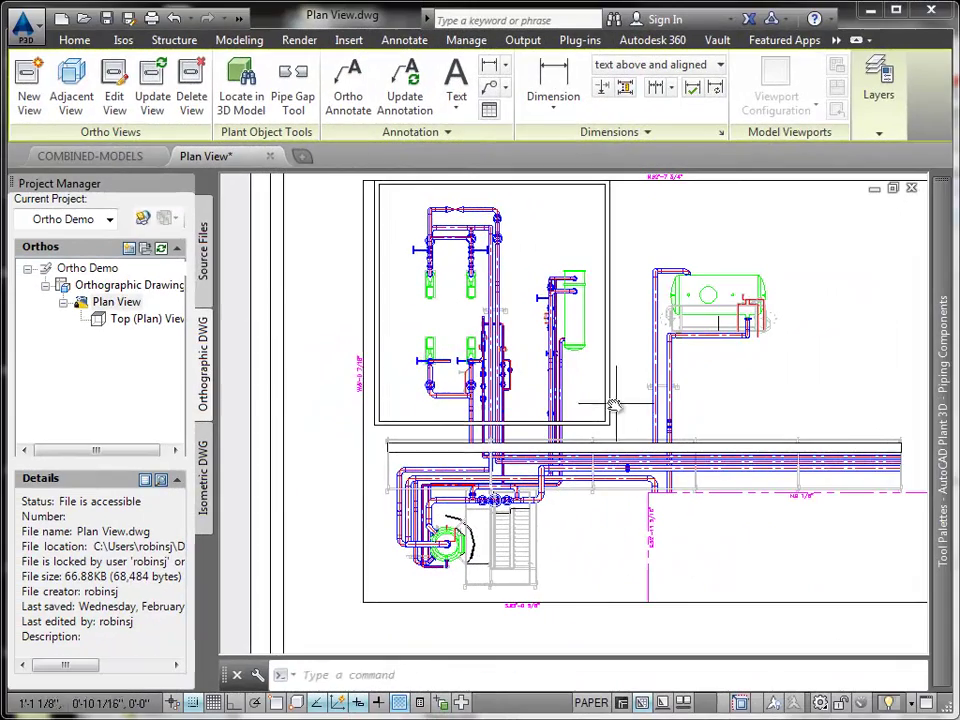
# Switch the Plan View sheet's ortho cube direction to Front and regenerate the view.
pyautogui.click(114, 96)
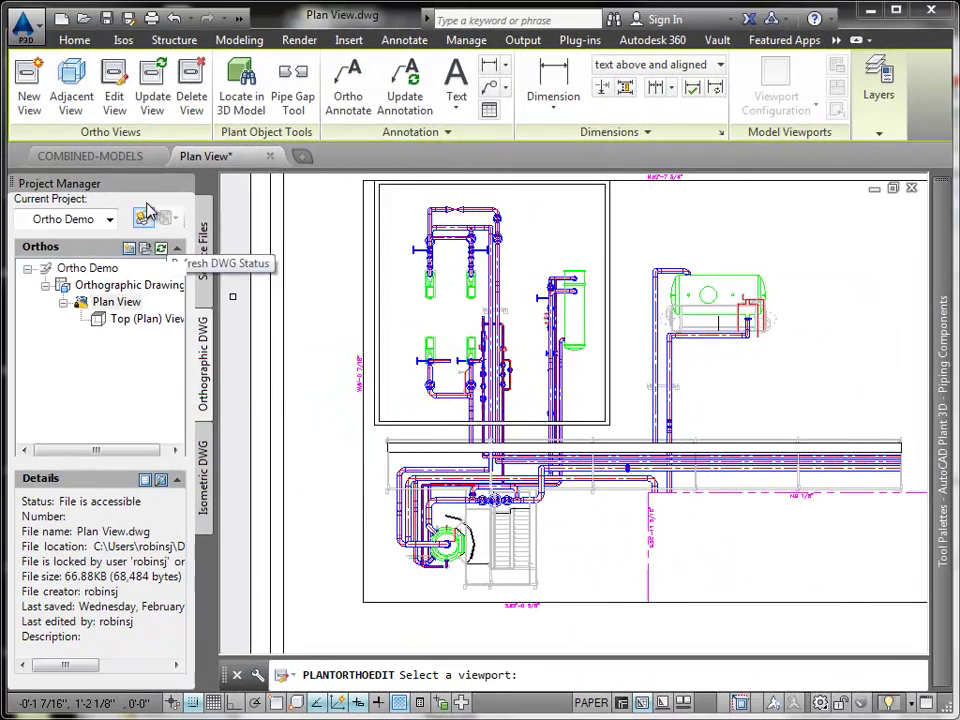
pyautogui.click(369, 455)
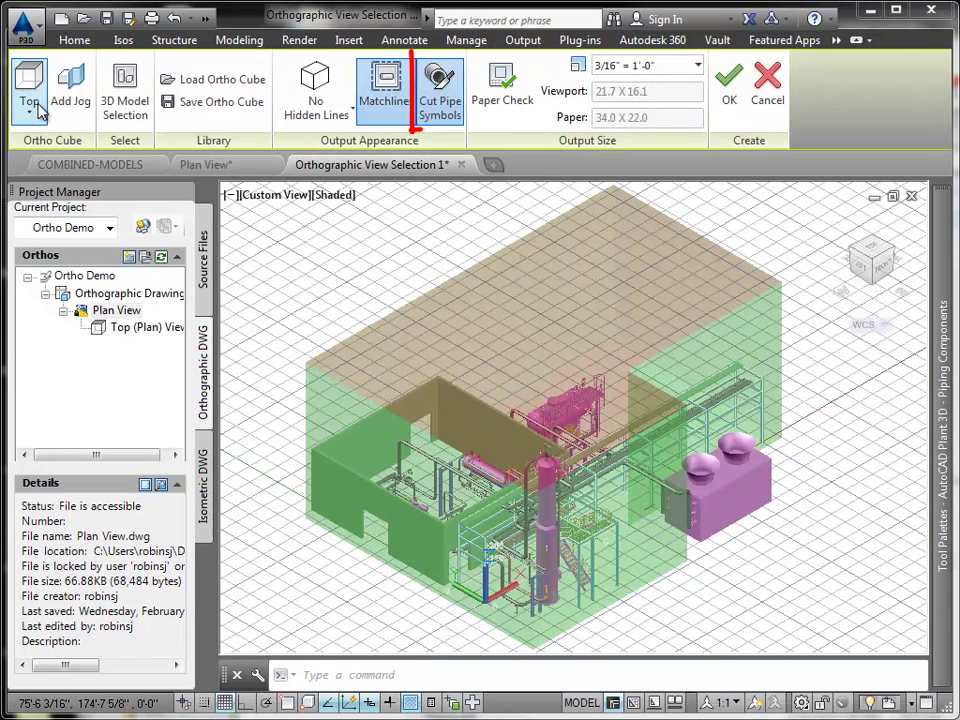
pyautogui.click(38, 112)
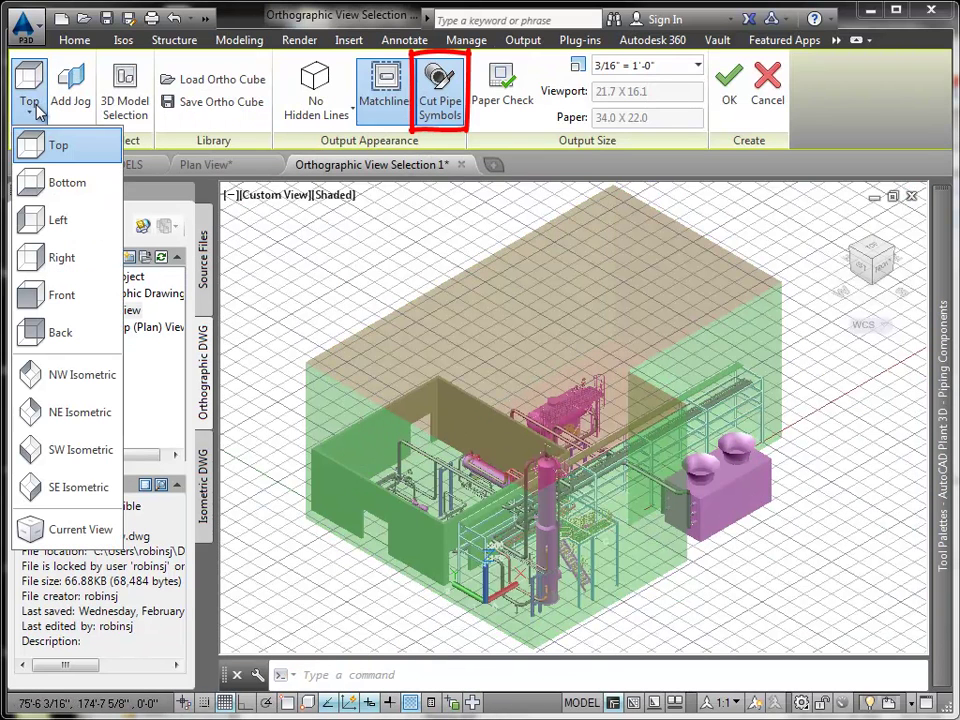
pyautogui.click(58, 300)
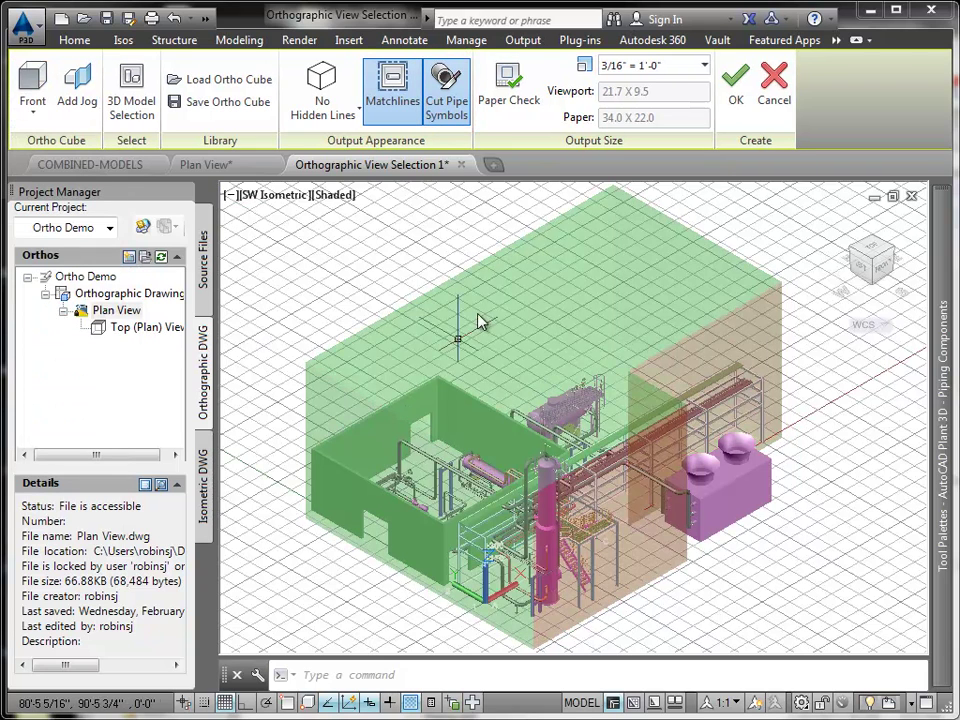
pyautogui.click(735, 85)
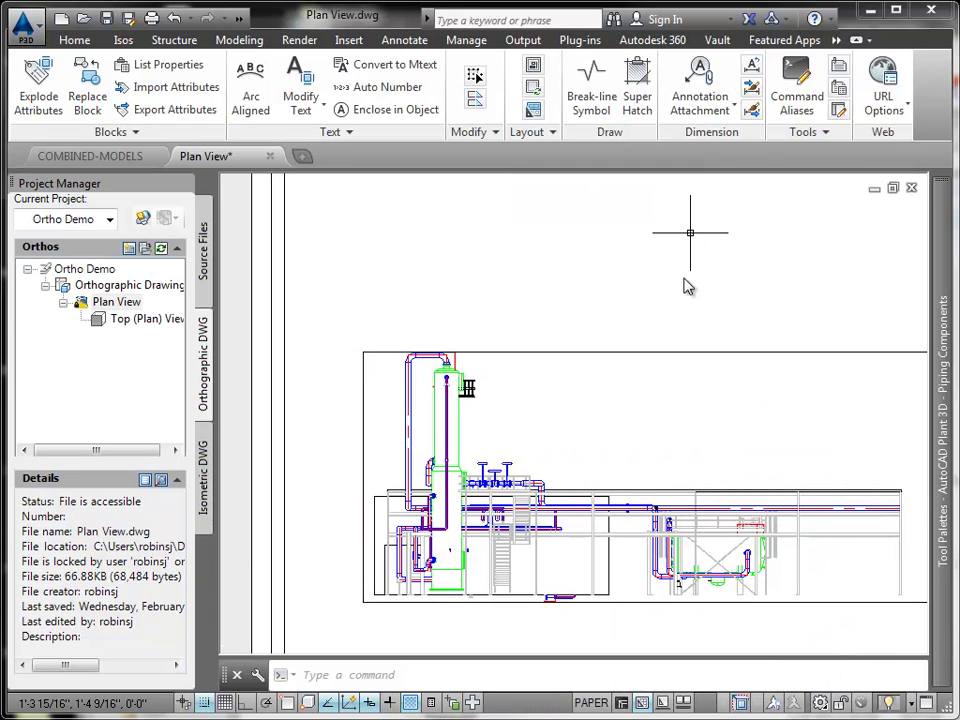
pyautogui.scroll(4, 680, 530)
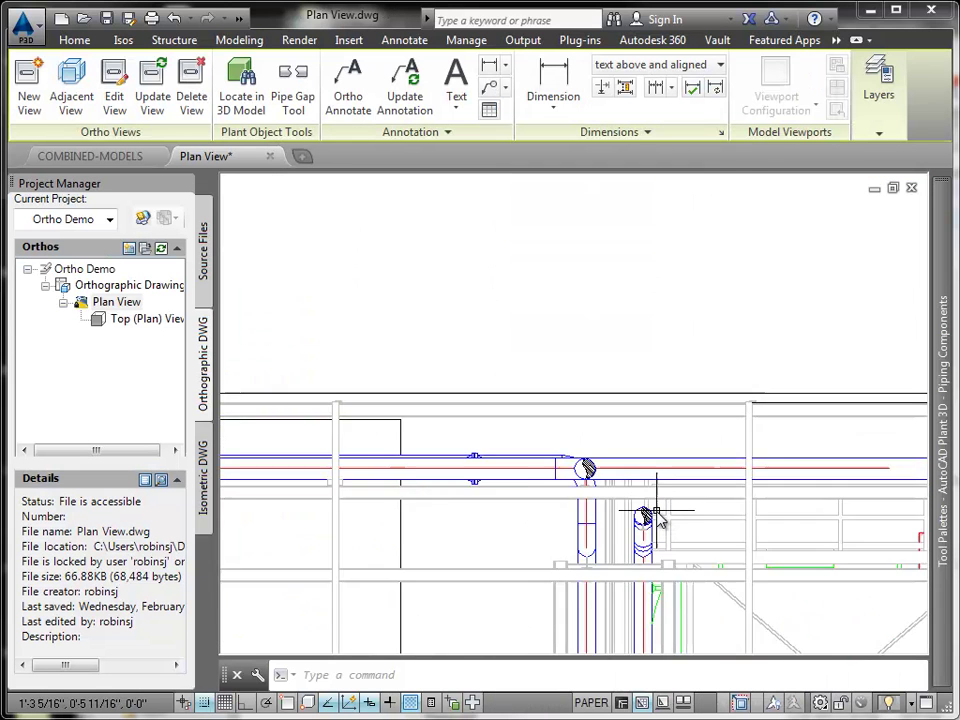
pyautogui.scroll(4, 657, 513)
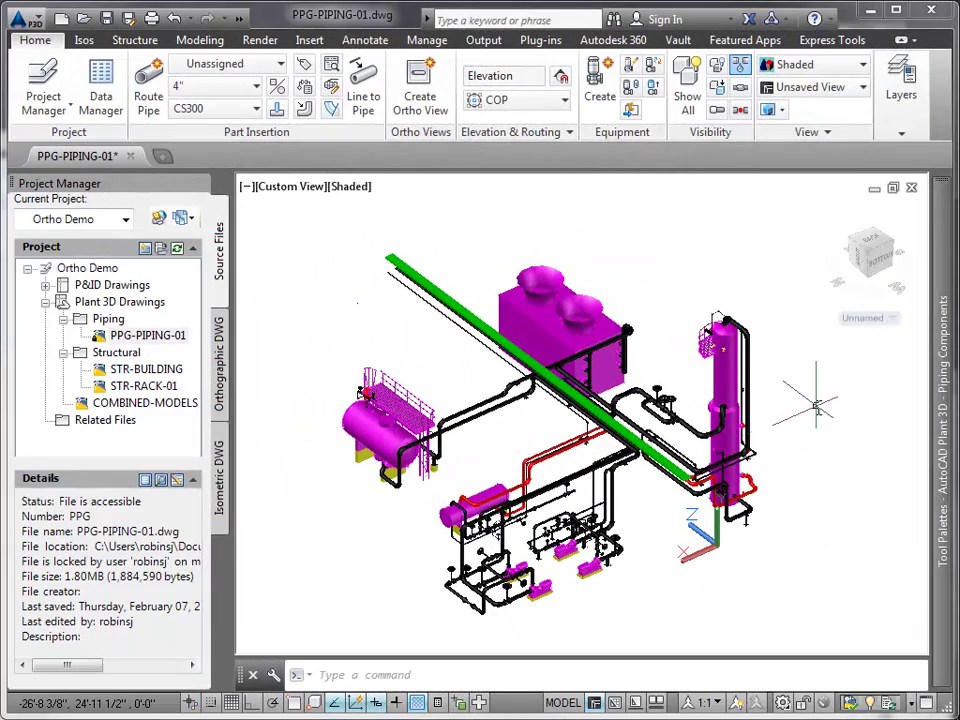
# Select the entire line number 10001 from one of its pipes and hide all other objects.
pyautogui.moveTo(692, 434)
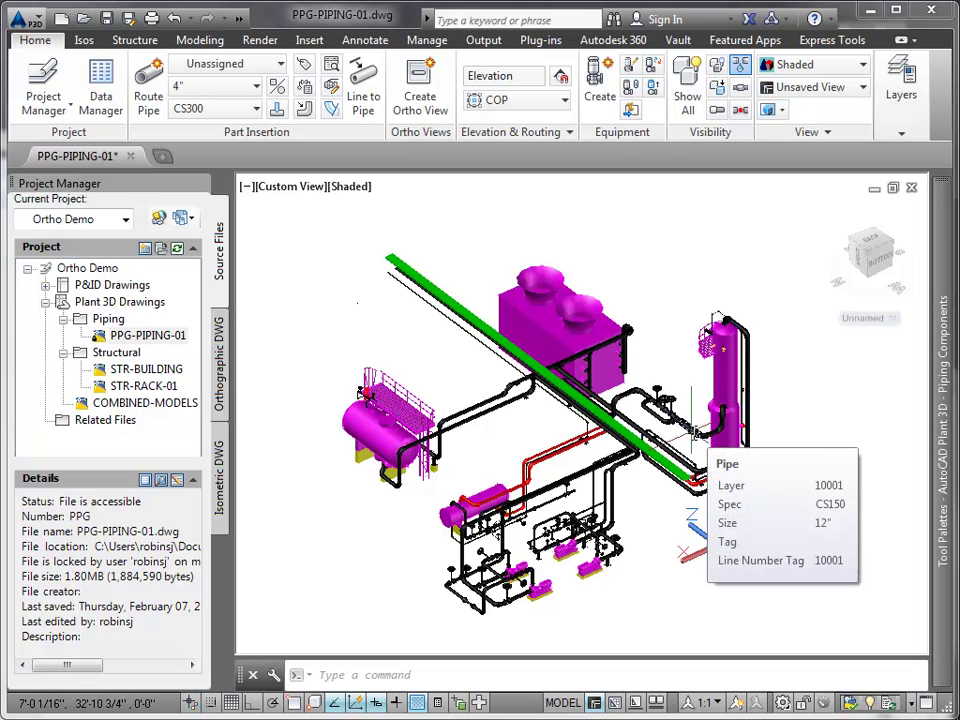
pyautogui.click(692, 434)
pyautogui.rightClick(693, 436)
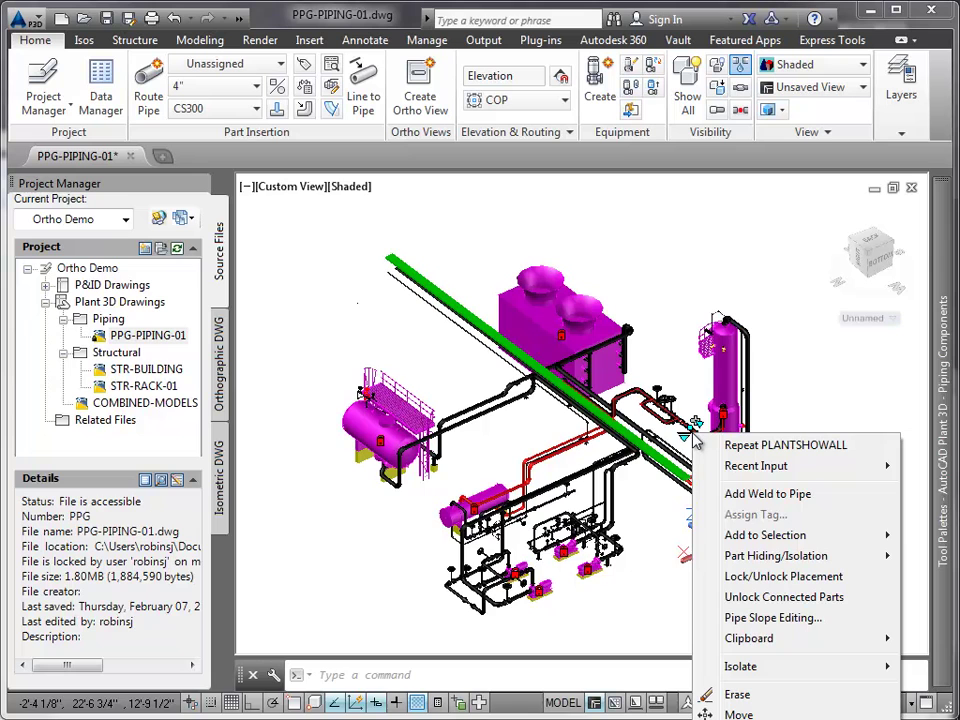
pyautogui.moveTo(733, 540)
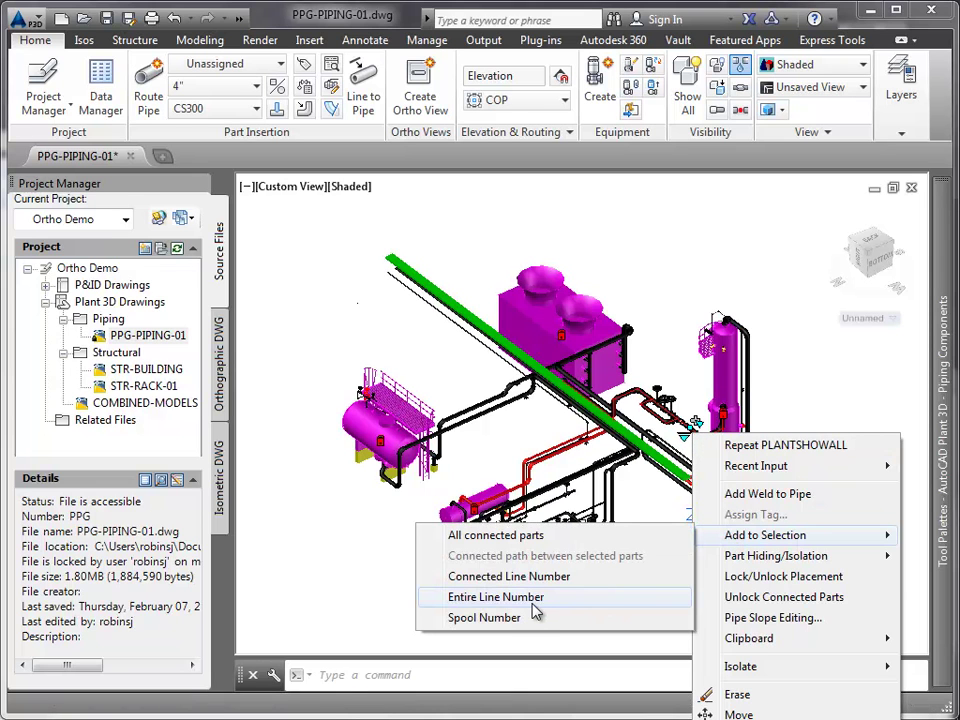
pyautogui.click(495, 597)
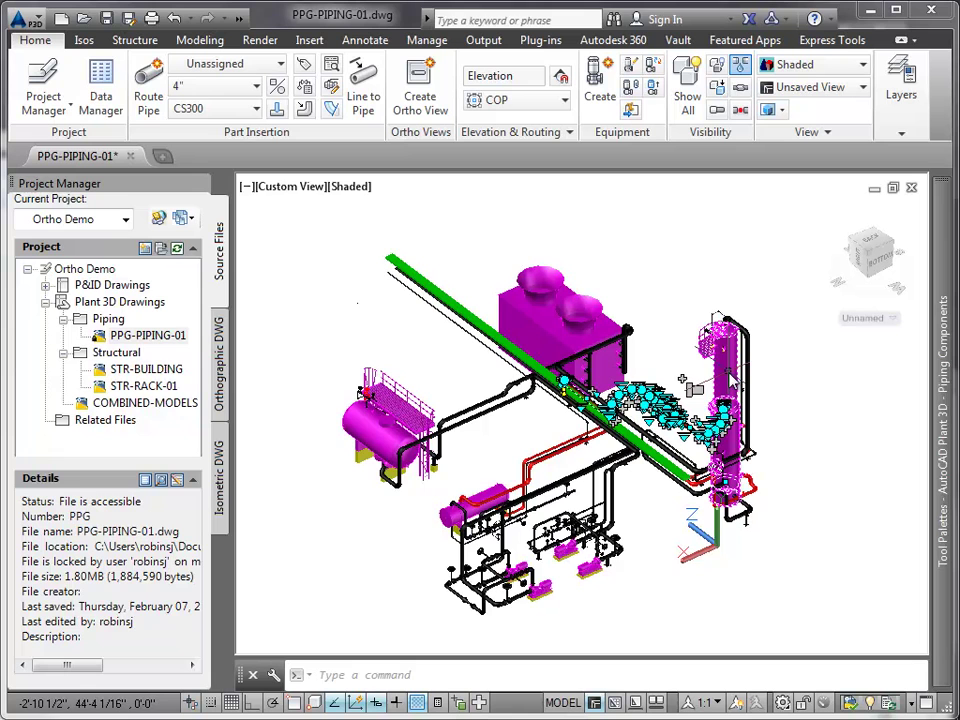
pyautogui.click(720, 92)
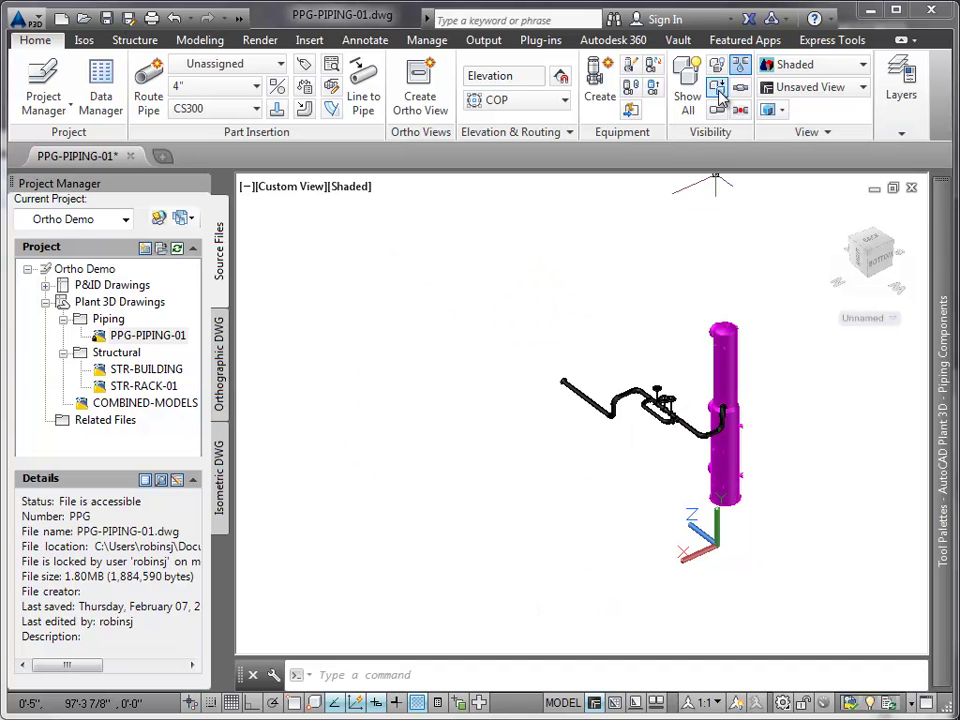
# Create an ortho view of the isolated line in a new drawing named Line-10001.dwg.
pyautogui.click(424, 100)
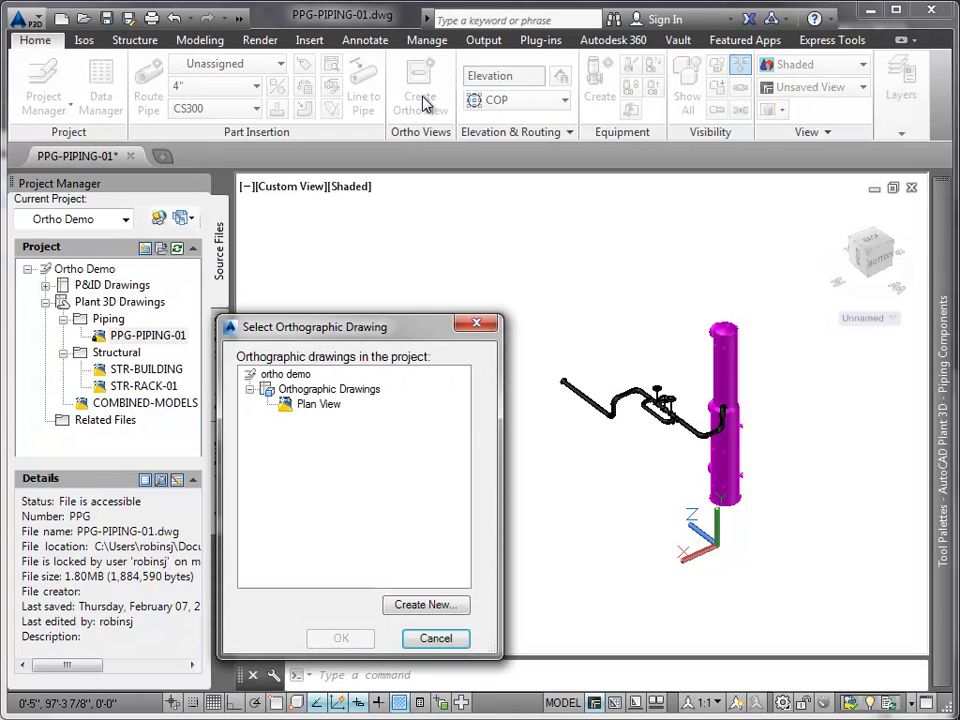
pyautogui.click(420, 607)
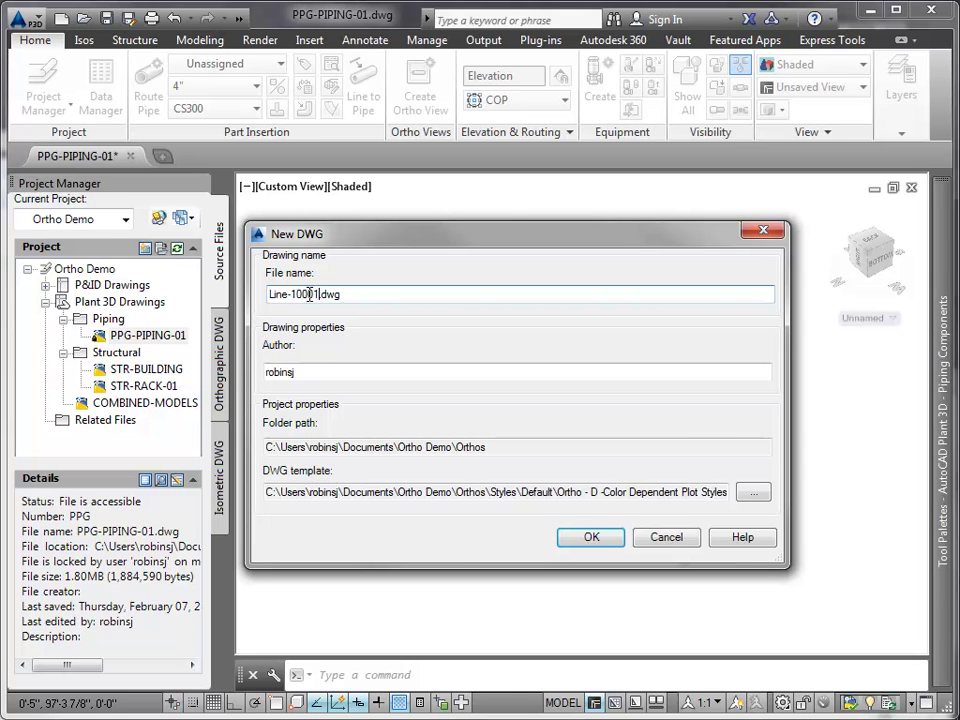
# Create Line-10001.dwg and add the Structural models as references alongside PPG-PIPING-01.
pyautogui.click(571, 538)
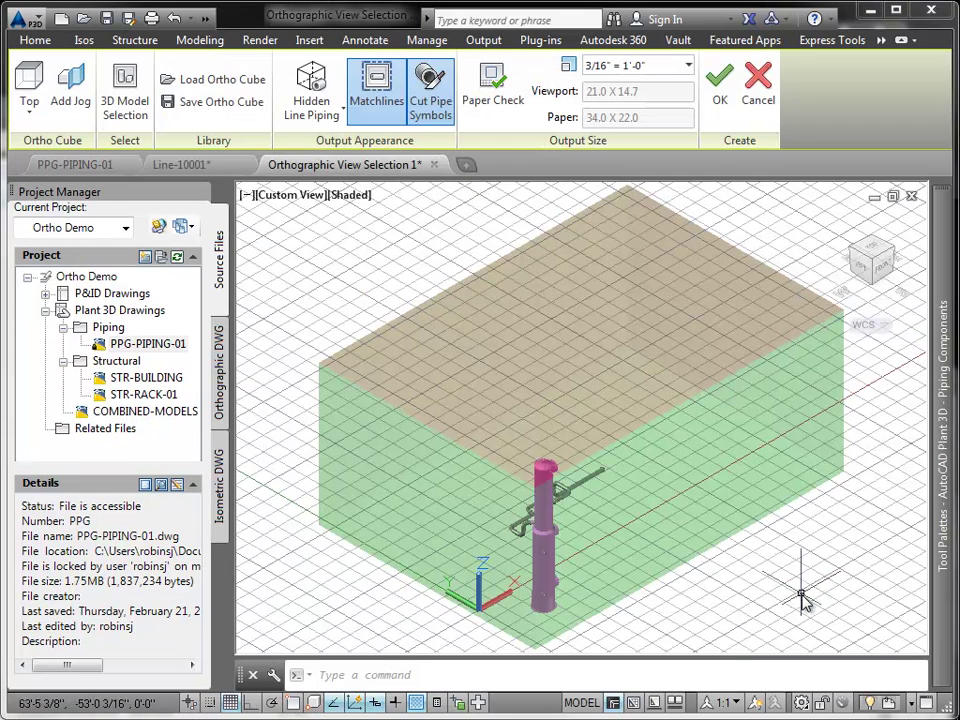
pyautogui.click(136, 113)
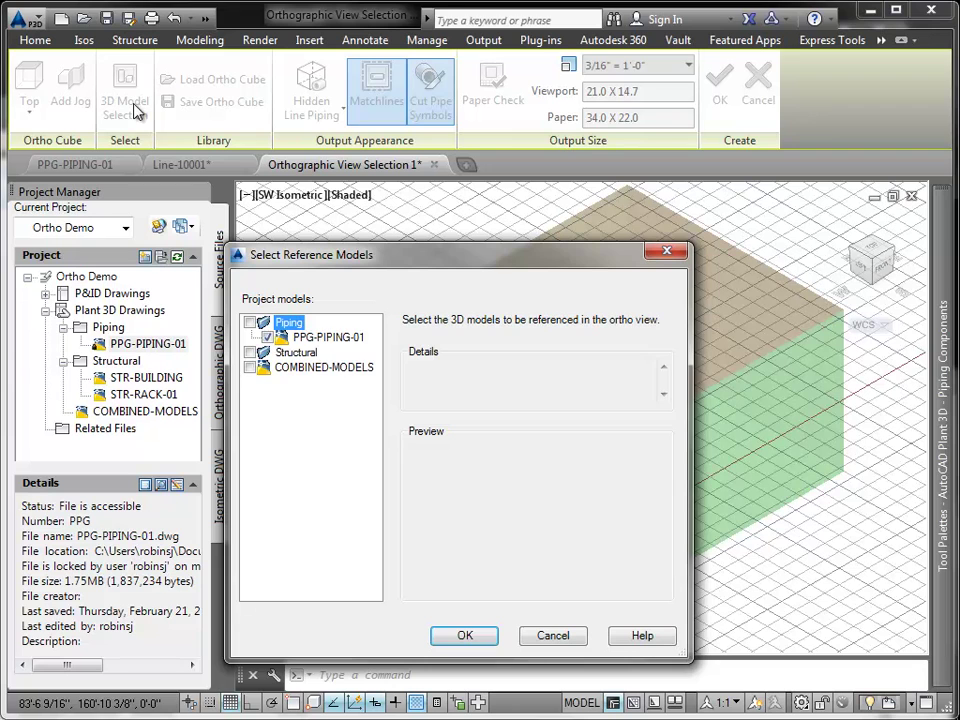
pyautogui.click(250, 353)
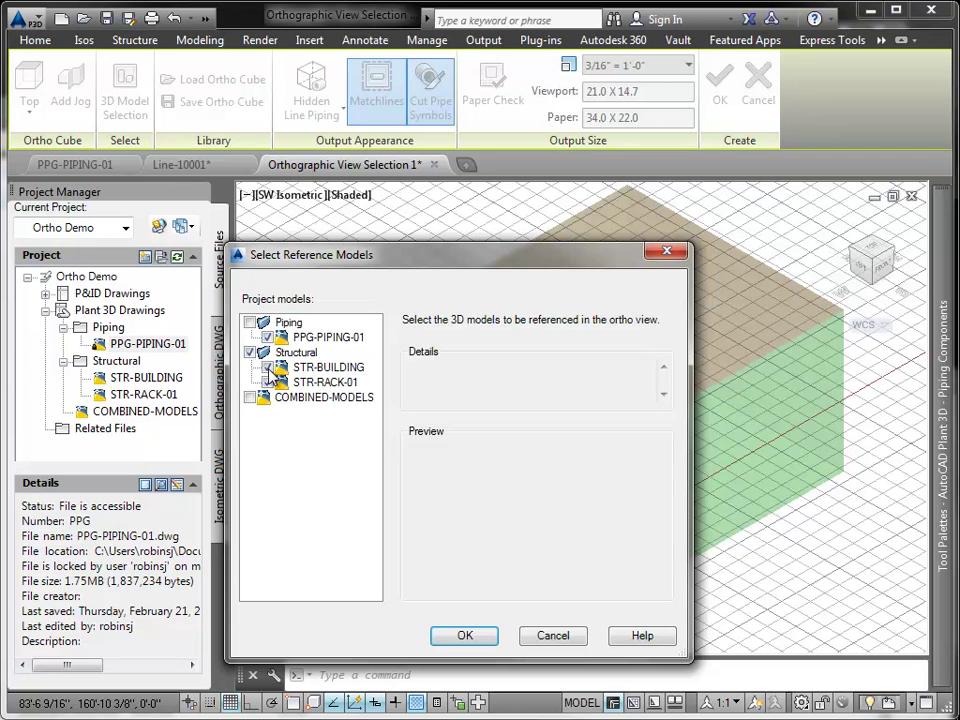
pyautogui.click(462, 634)
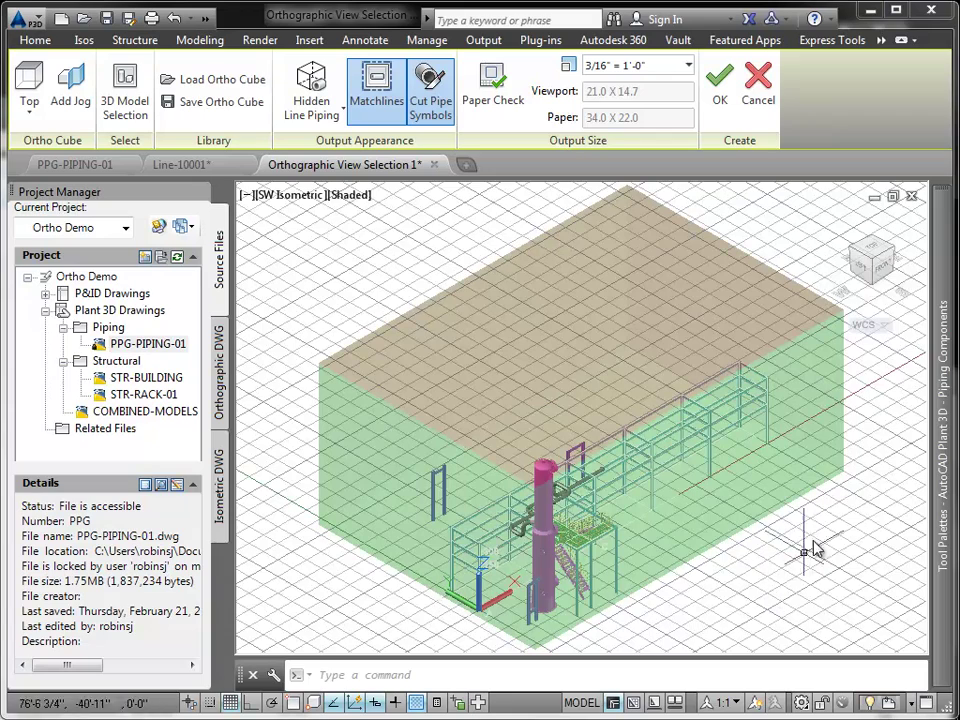
# From the Top view, pull the ortho box's top, left and right edges tightly around line 10001.
pyautogui.click(872, 253)
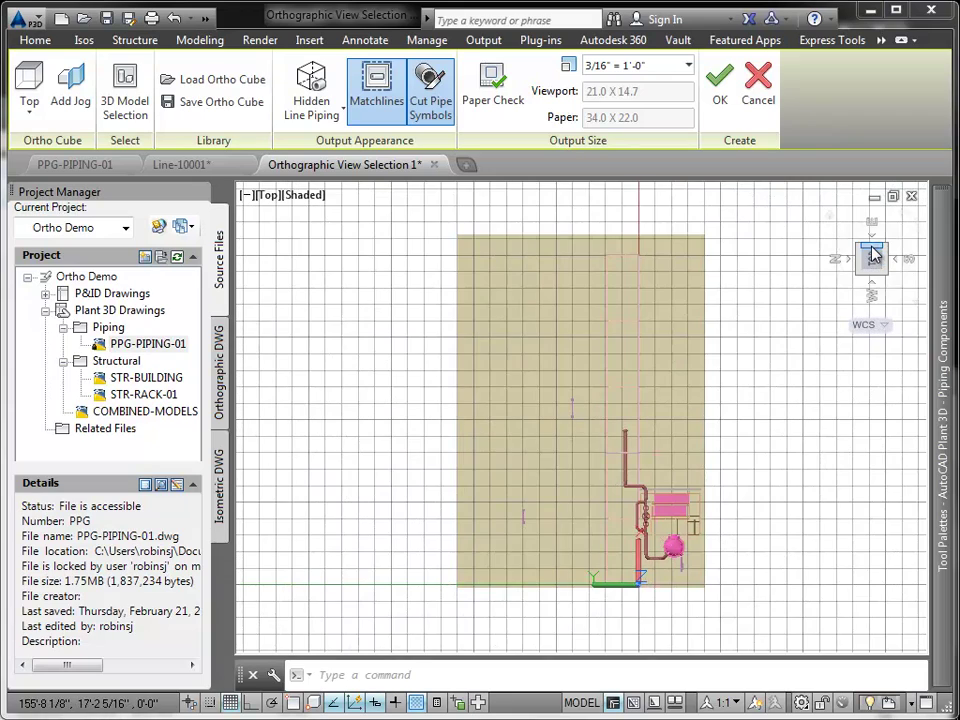
pyautogui.click(585, 358)
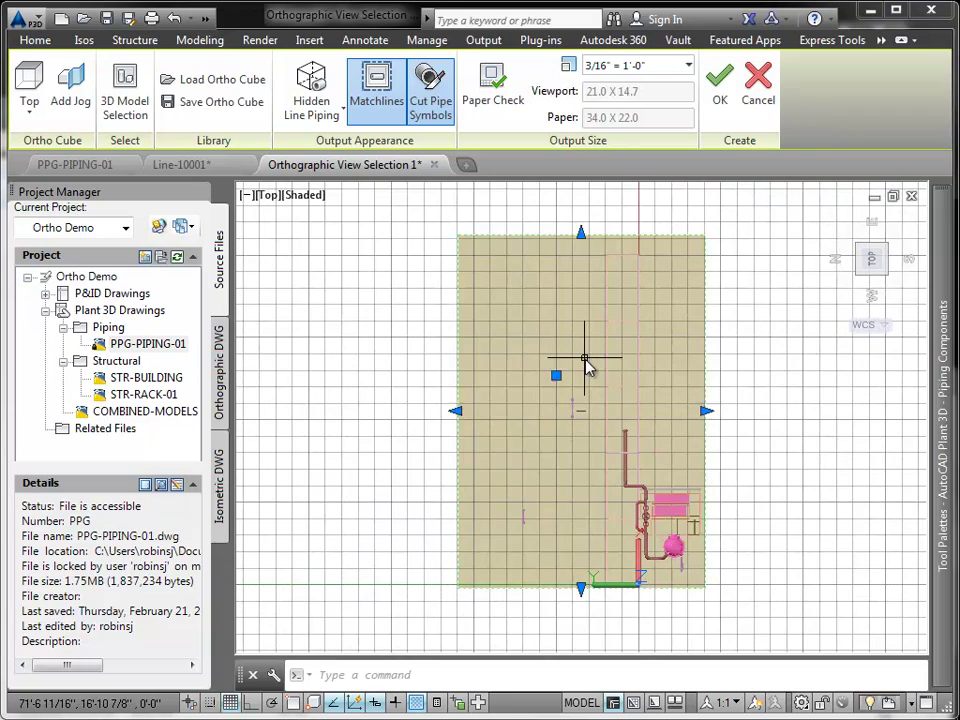
pyautogui.click(581, 234)
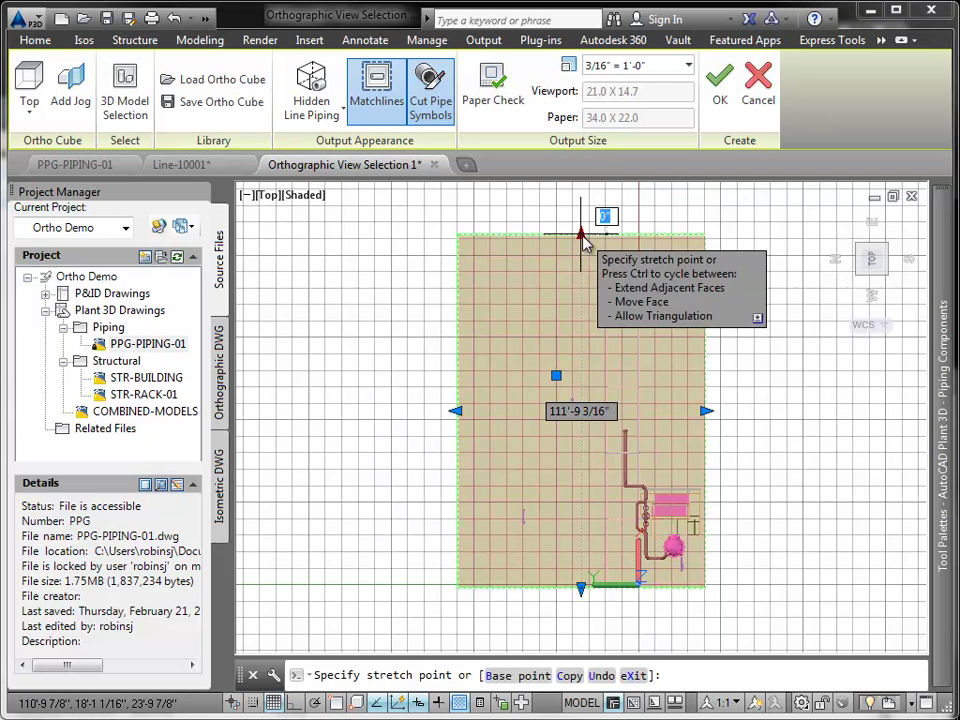
pyautogui.click(591, 424)
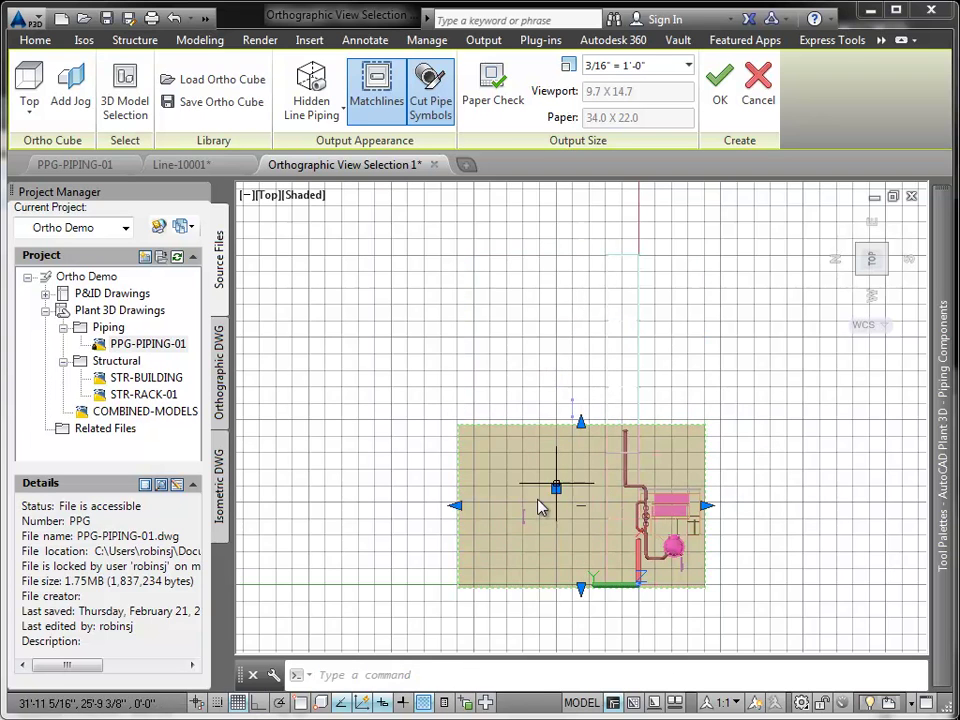
pyautogui.click(455, 506)
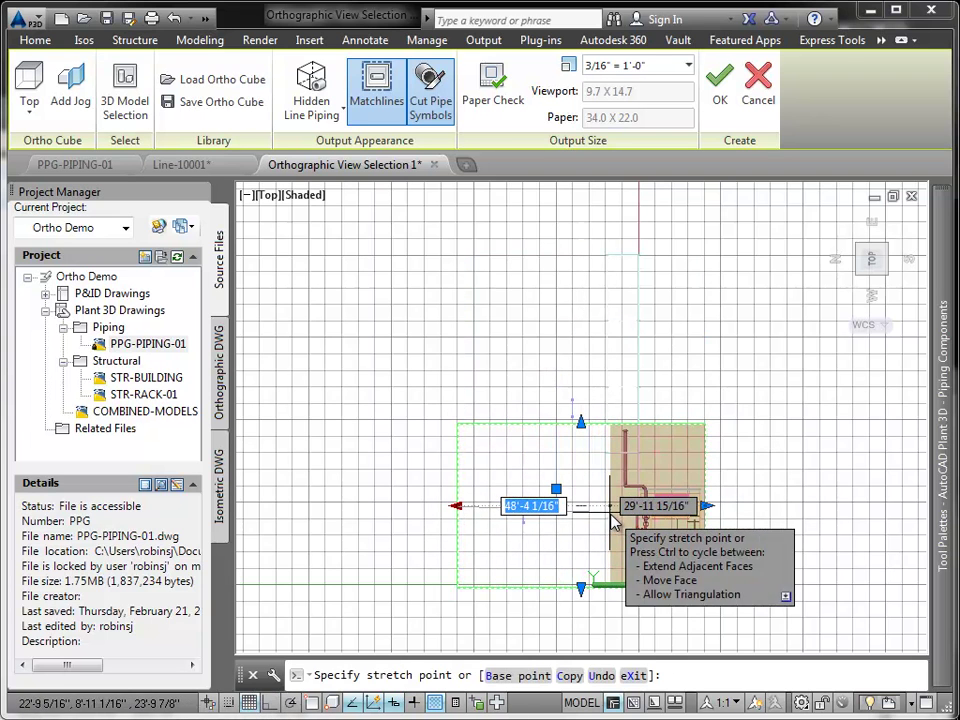
pyautogui.click(611, 532)
pyautogui.click(705, 507)
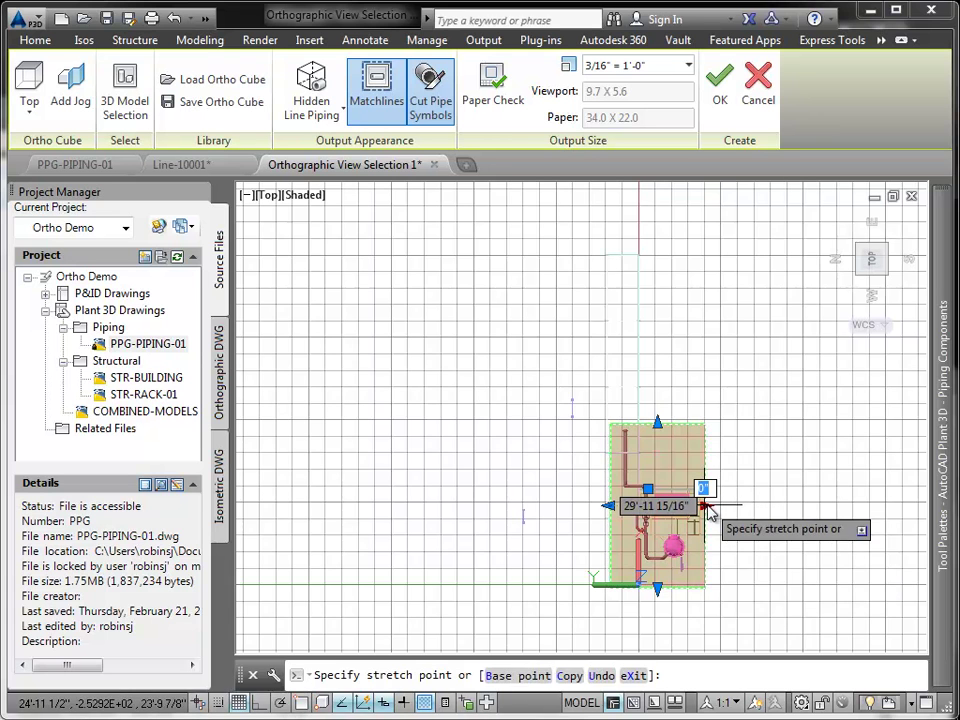
pyautogui.click(699, 508)
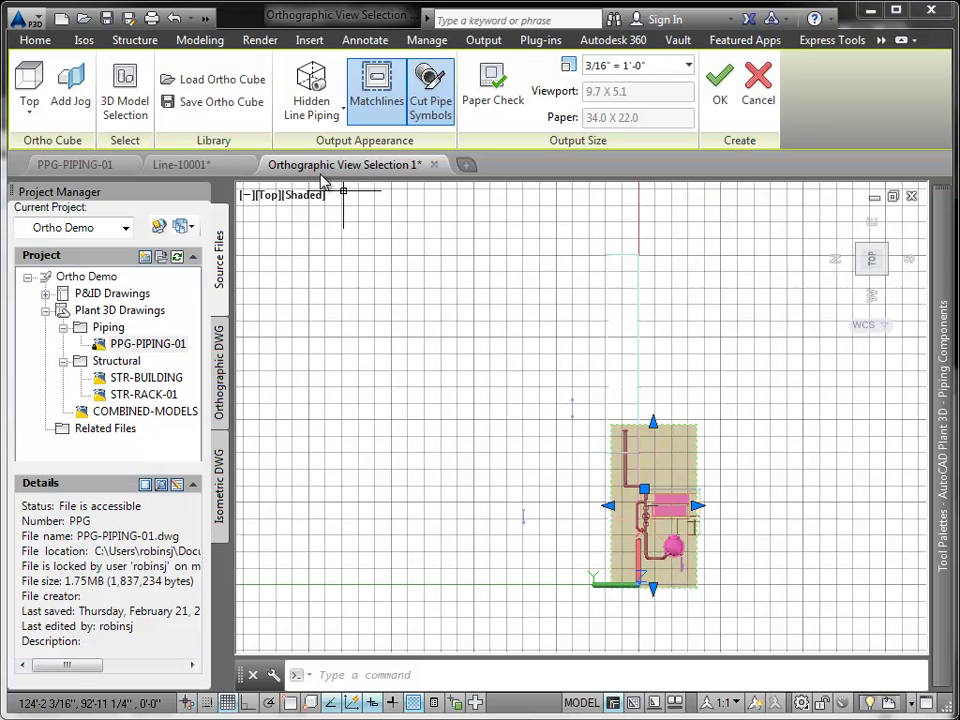
pyautogui.click(229, 103)
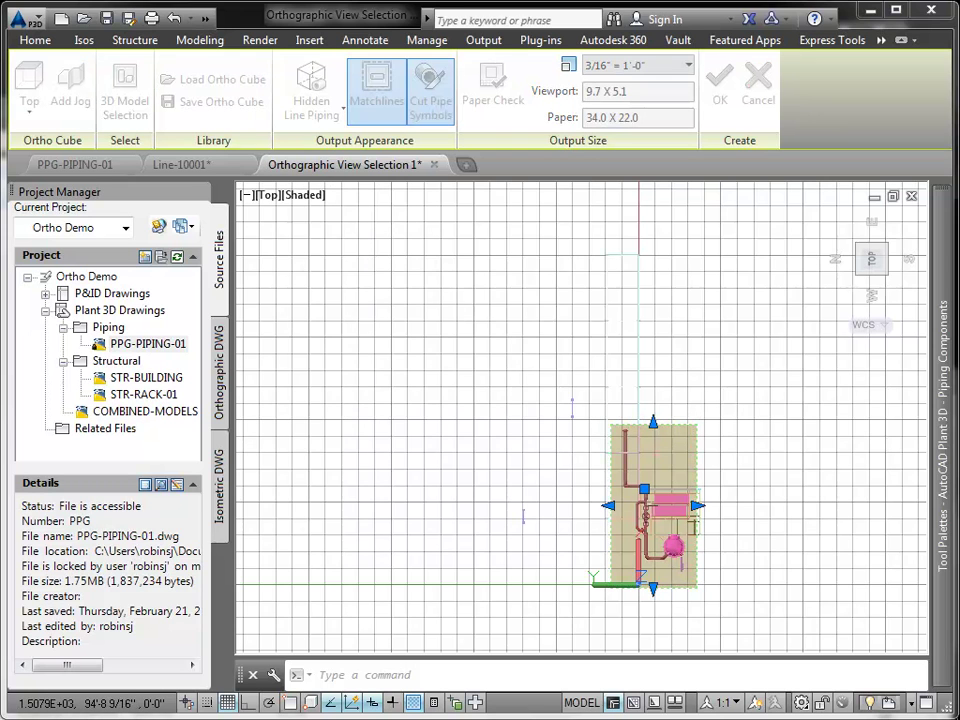
# Save the ortho box as 'pipe' and place the top plan view on the Line-10001 sheet.
pyautogui.write('pipe')
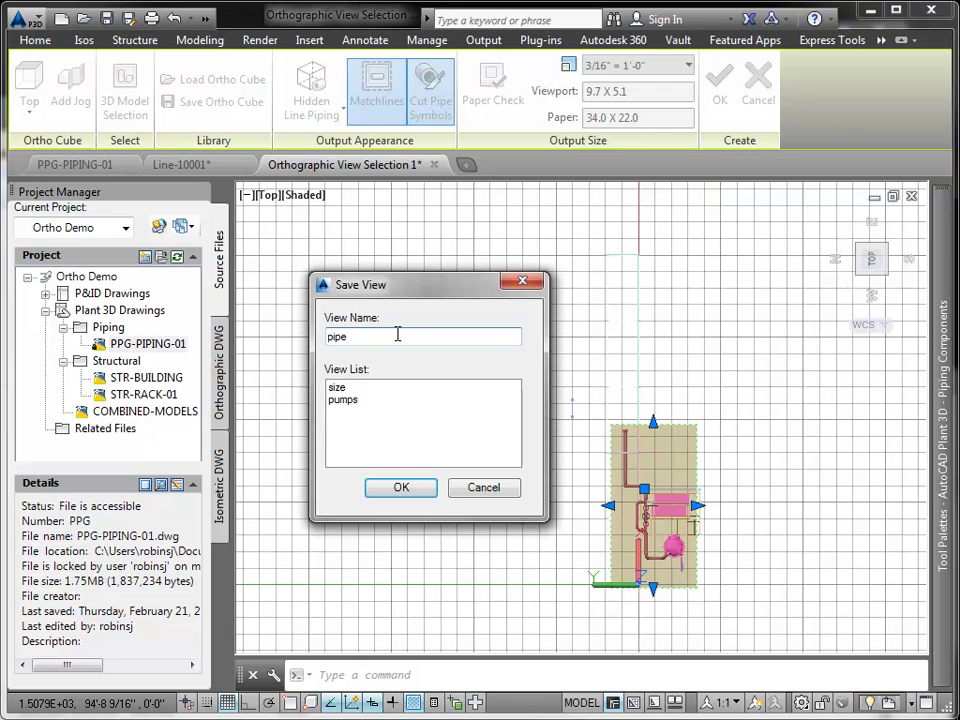
pyautogui.click(397, 487)
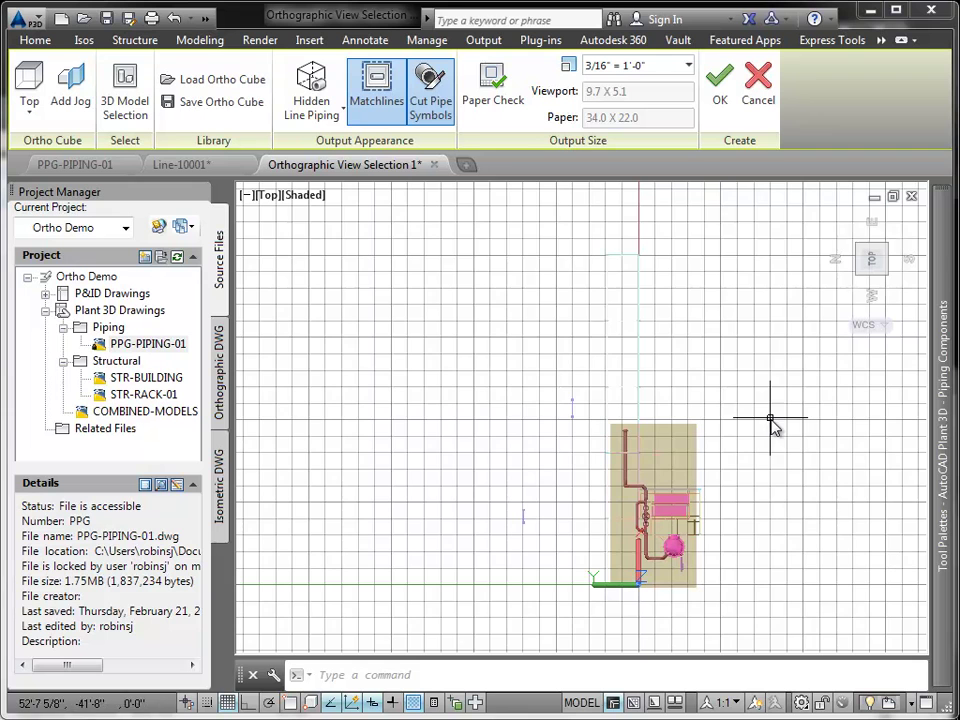
pyautogui.click(718, 98)
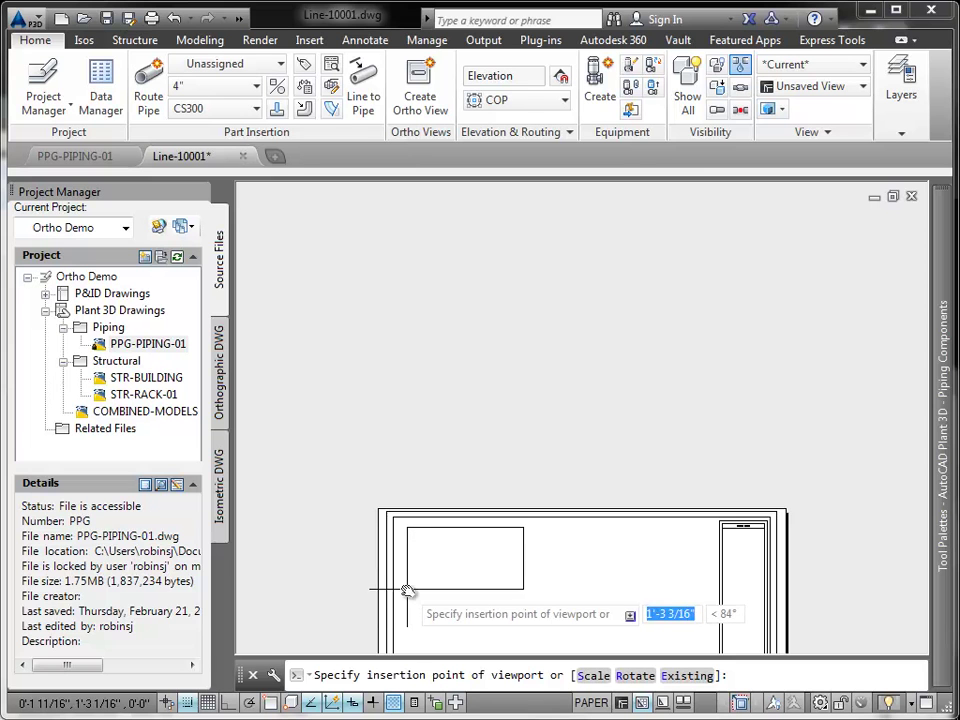
pyautogui.click(407, 591)
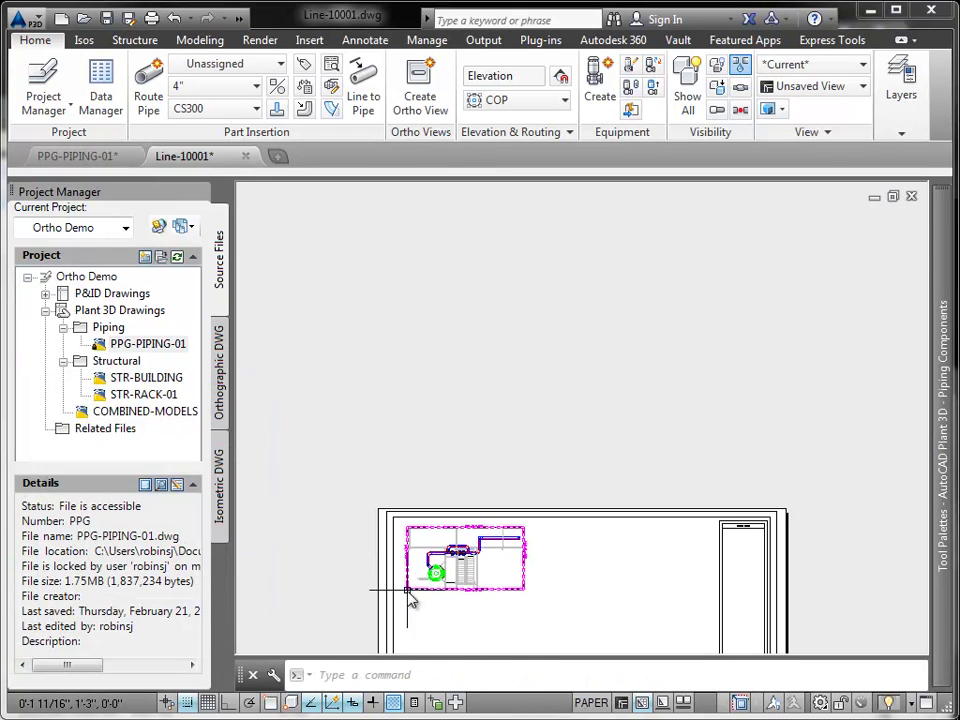
pyautogui.scroll(4, 640, 520)
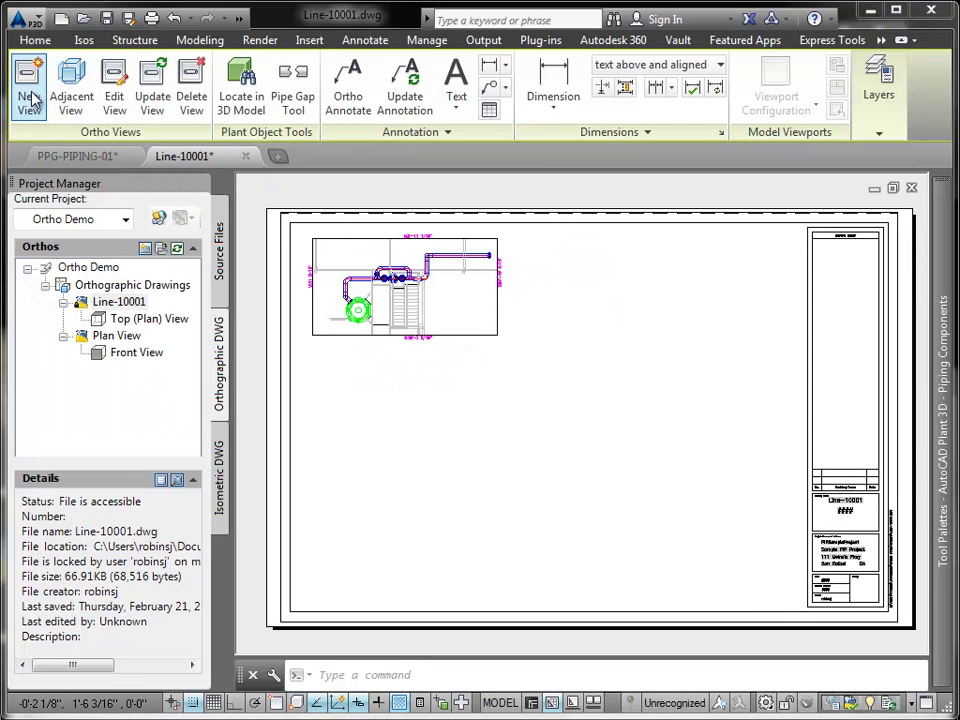
# Create a Back view ortho from the saved 'pipe' box and place it below the top plan.
pyautogui.click(30, 97)
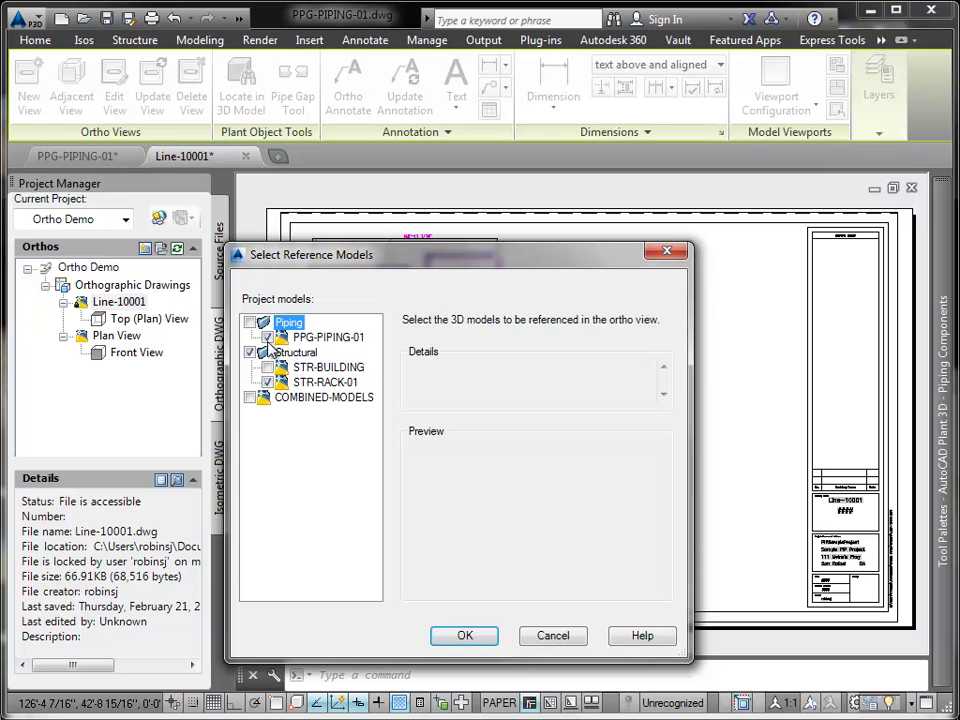
pyautogui.click(467, 637)
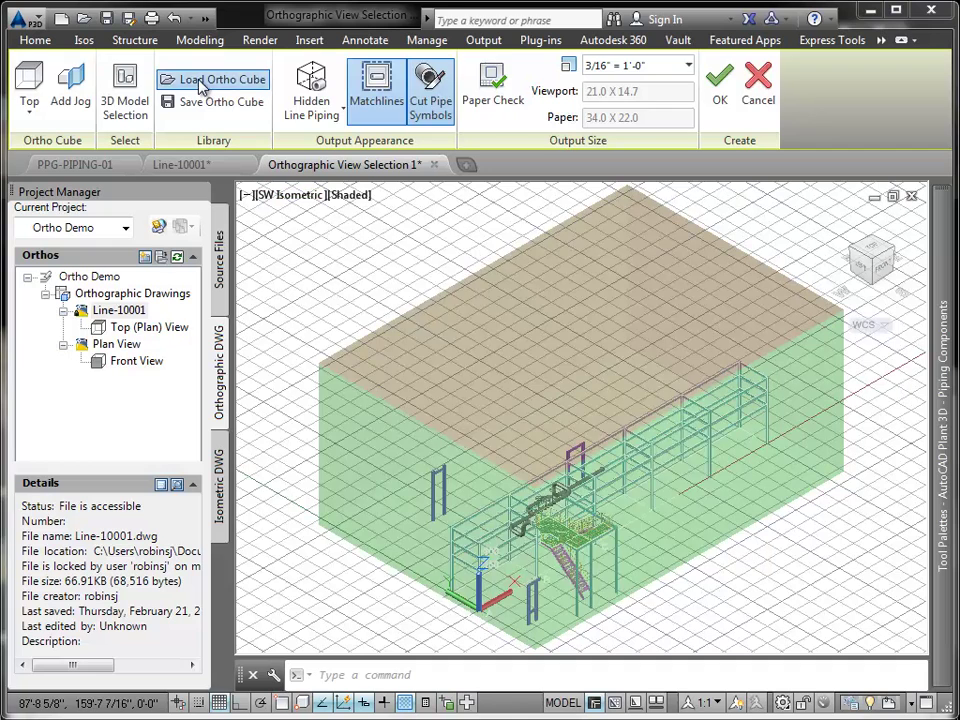
pyautogui.click(212, 80)
pyautogui.click(507, 313)
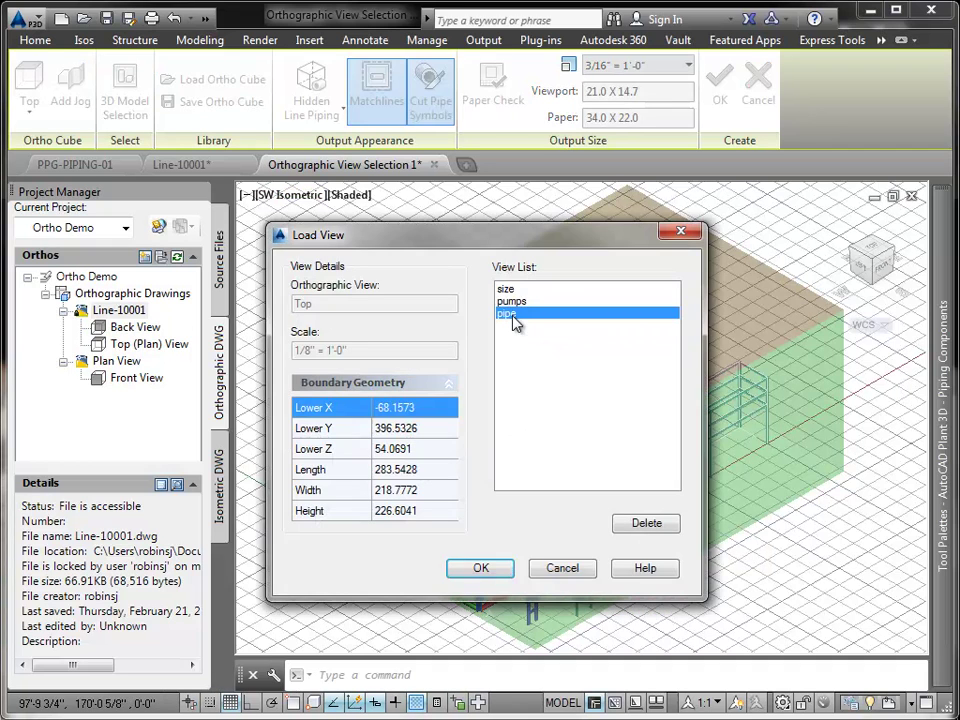
pyautogui.click(481, 568)
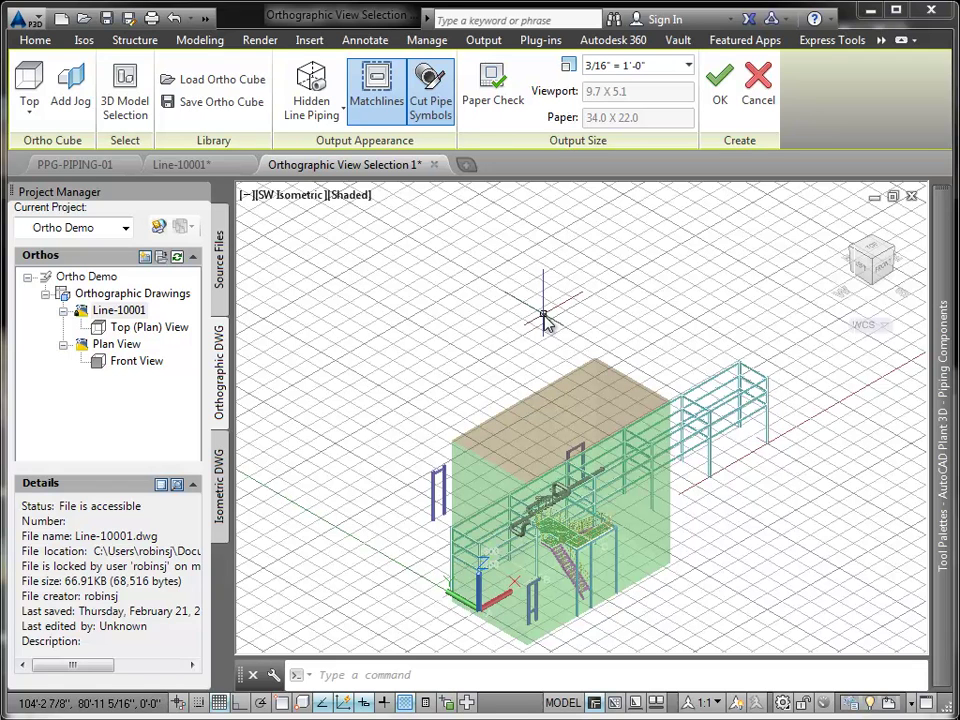
pyautogui.click(33, 108)
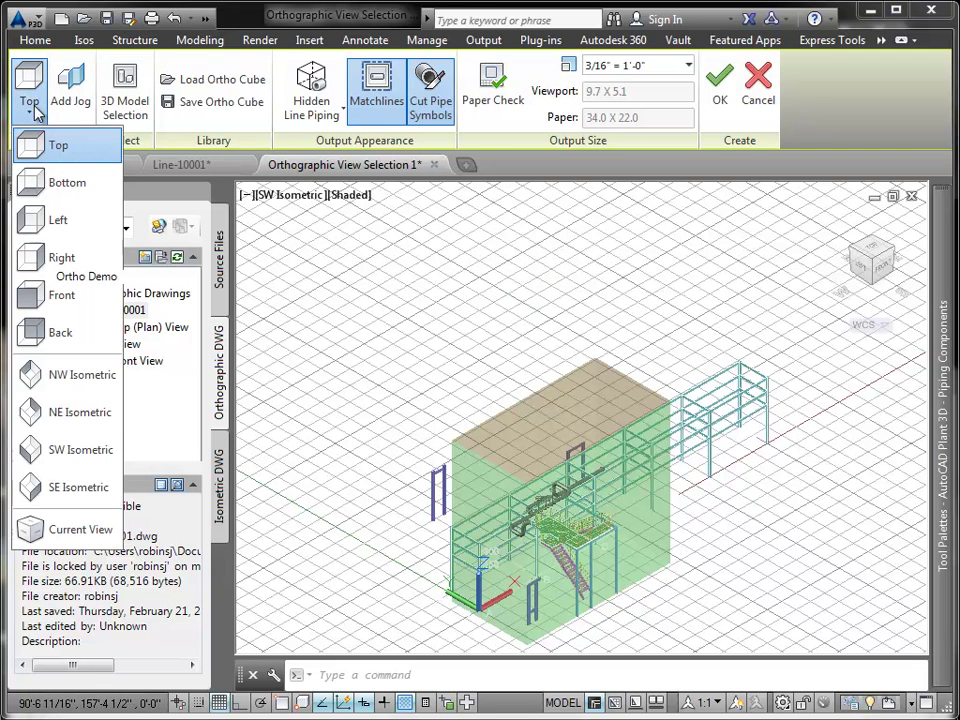
pyautogui.click(40, 336)
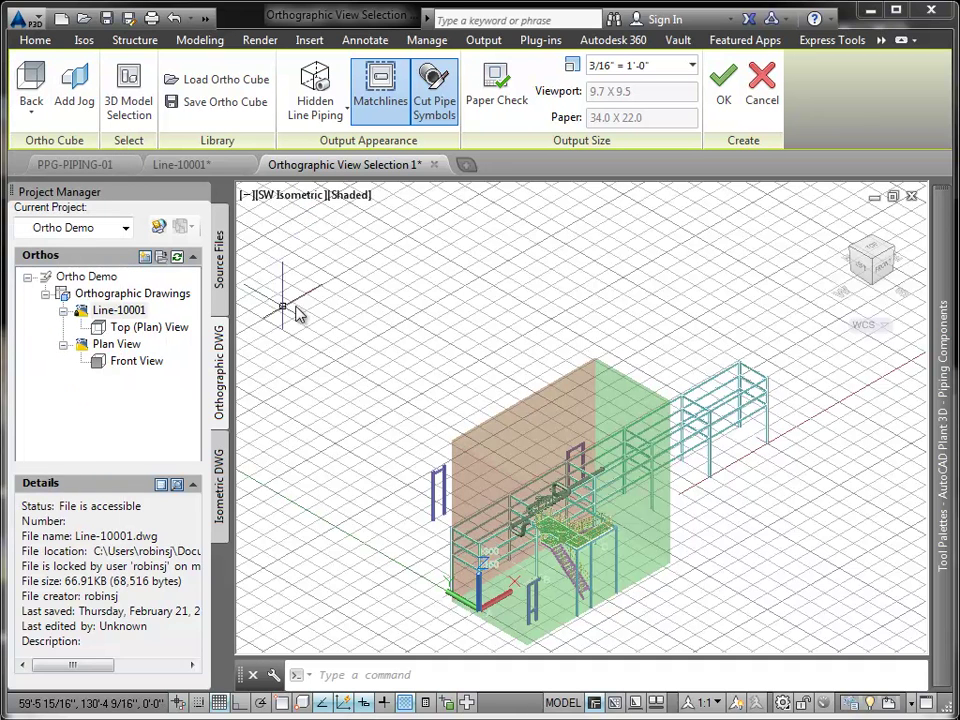
pyautogui.click(727, 92)
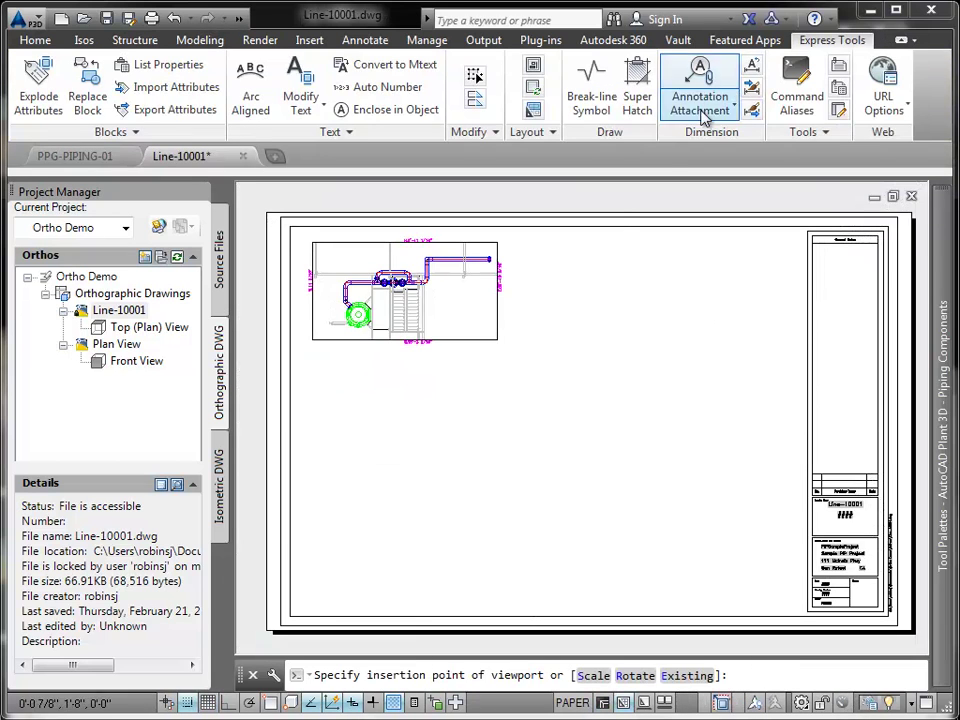
pyautogui.click(310, 542)
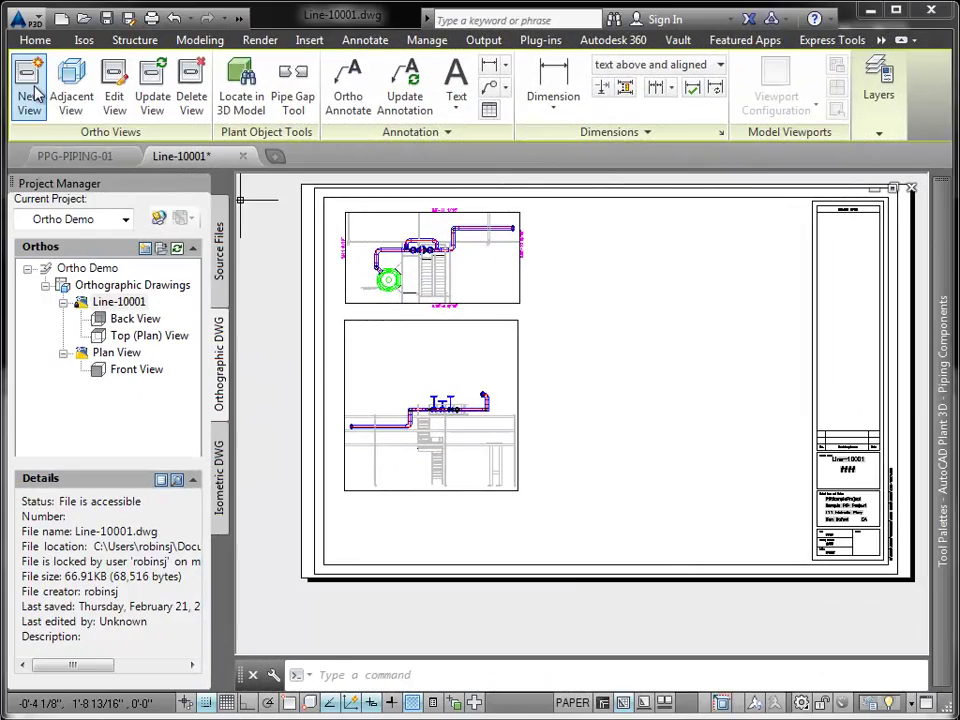
# Start a new ortho view referencing only the piping model, with the saved 'pipe' box loaded.
pyautogui.click(30, 90)
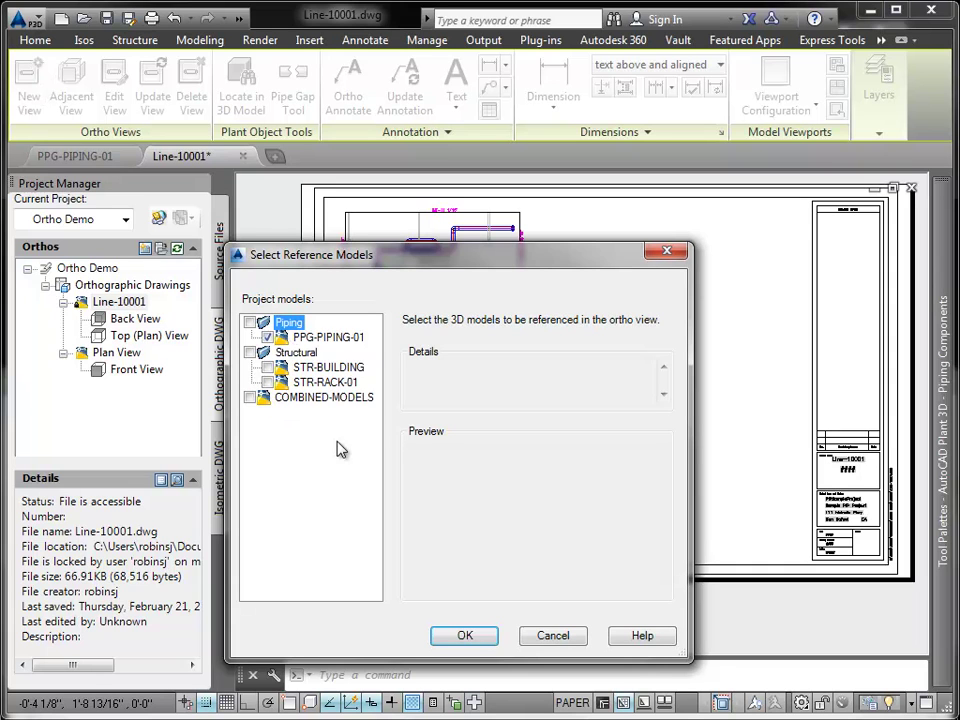
pyautogui.click(465, 637)
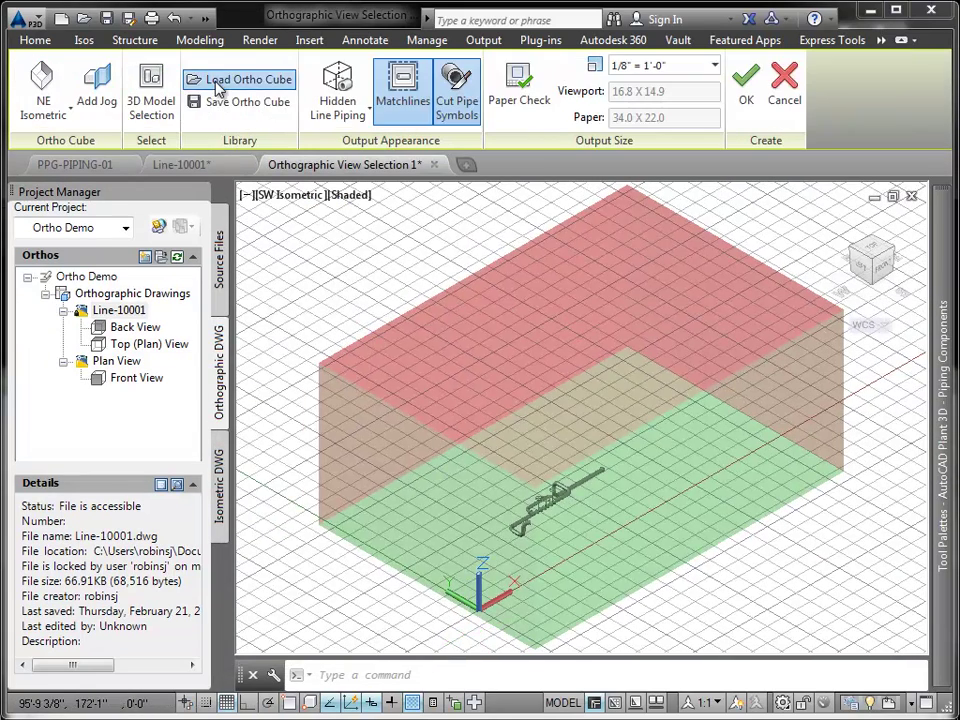
pyautogui.click(220, 84)
pyautogui.click(507, 313)
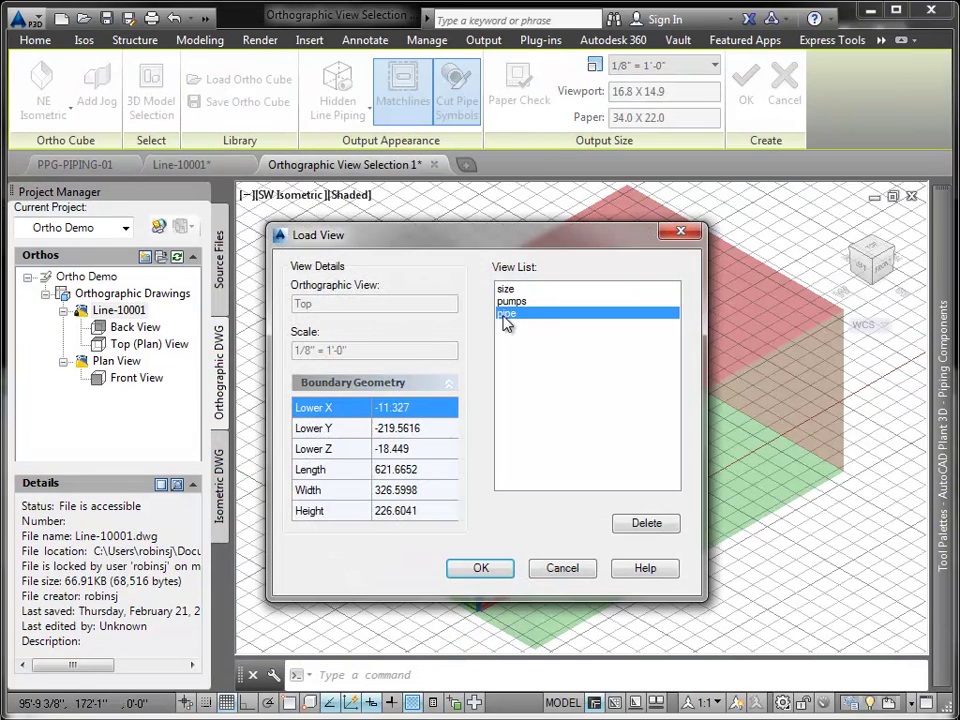
pyautogui.click(479, 568)
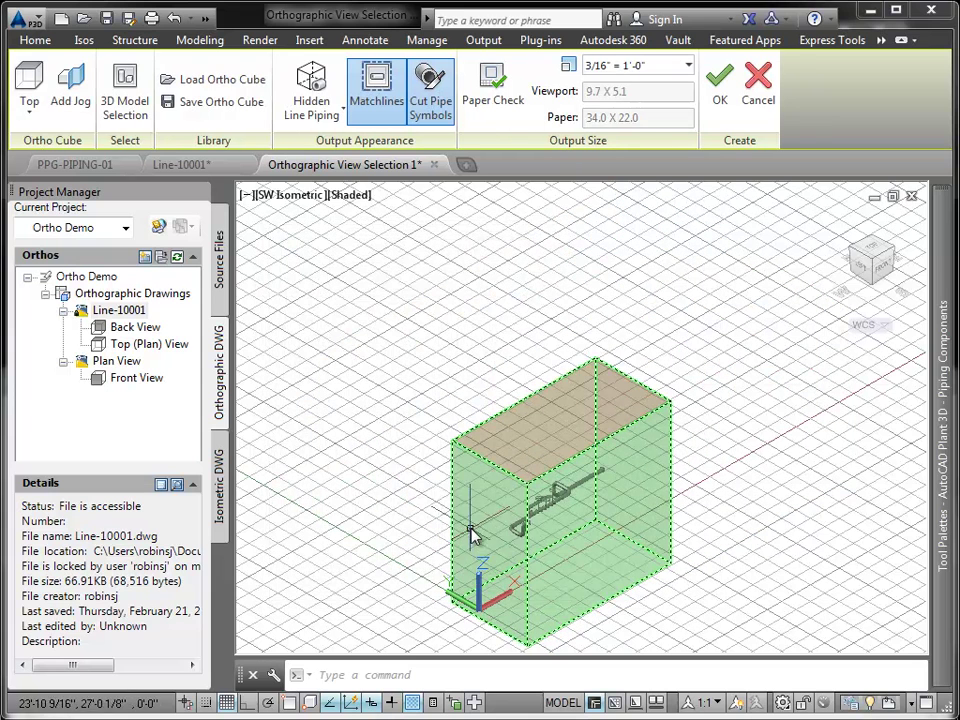
# Set the view direction to NE Isometric and generate the ortho view.
pyautogui.click(34, 115)
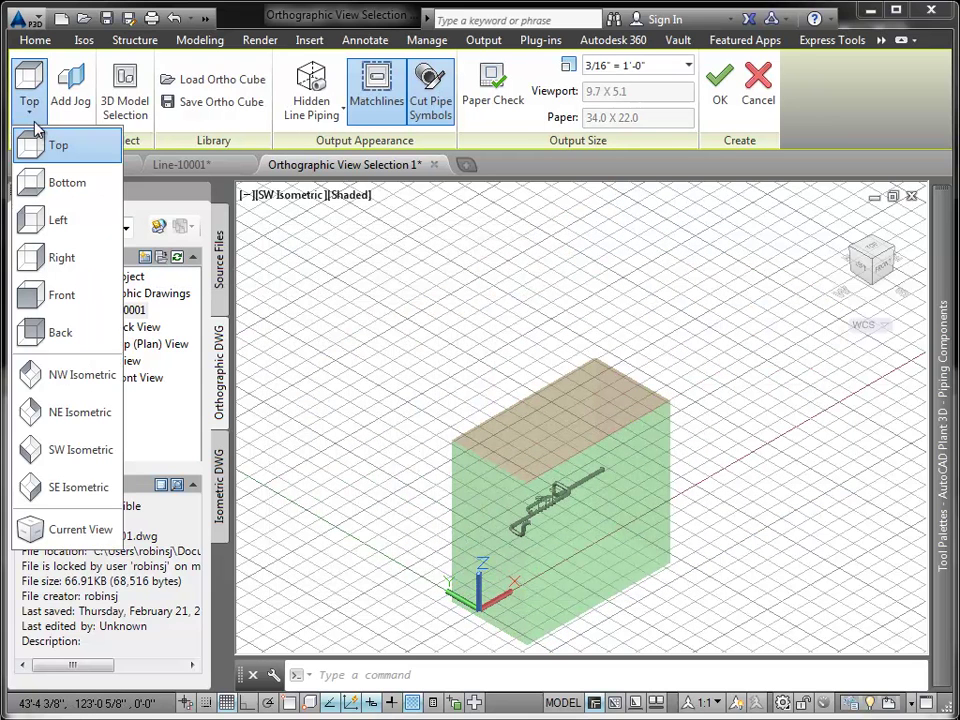
pyautogui.click(38, 380)
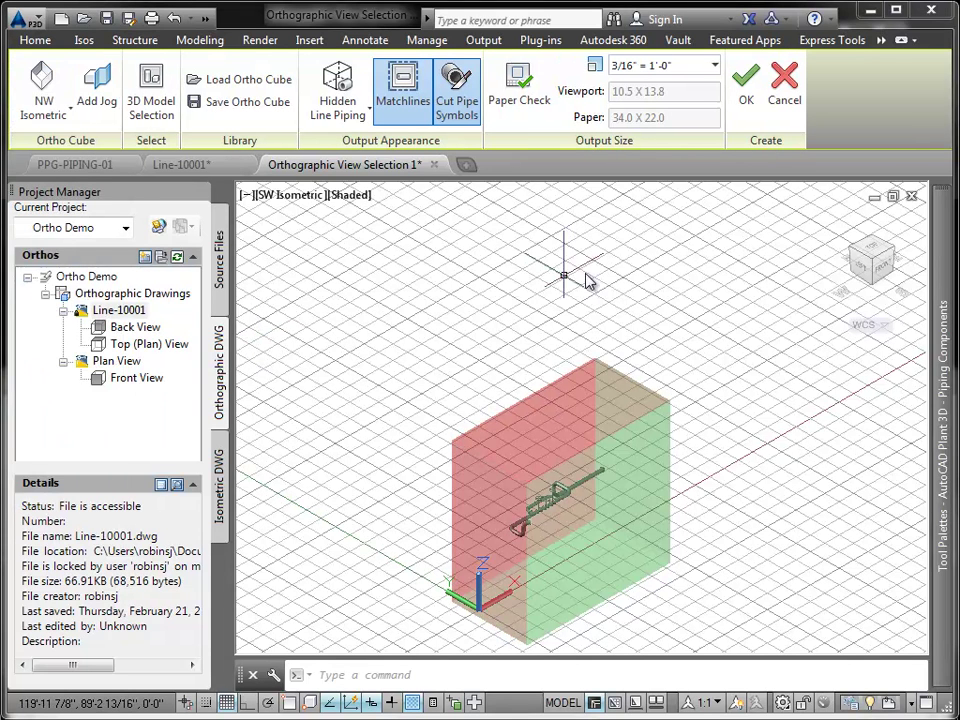
pyautogui.click(873, 243)
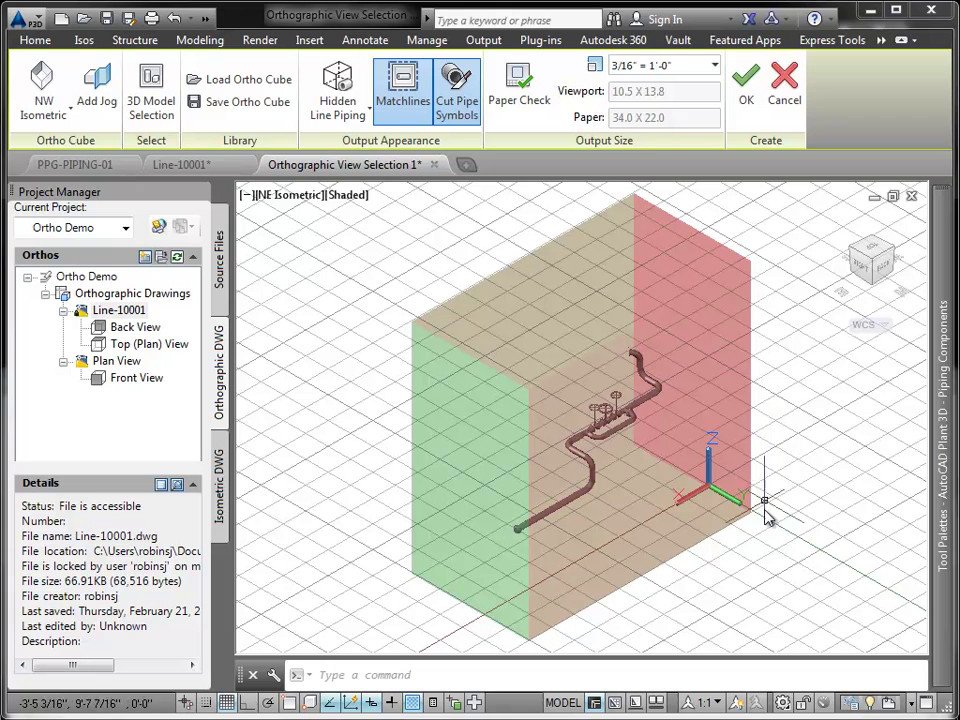
pyautogui.click(45, 117)
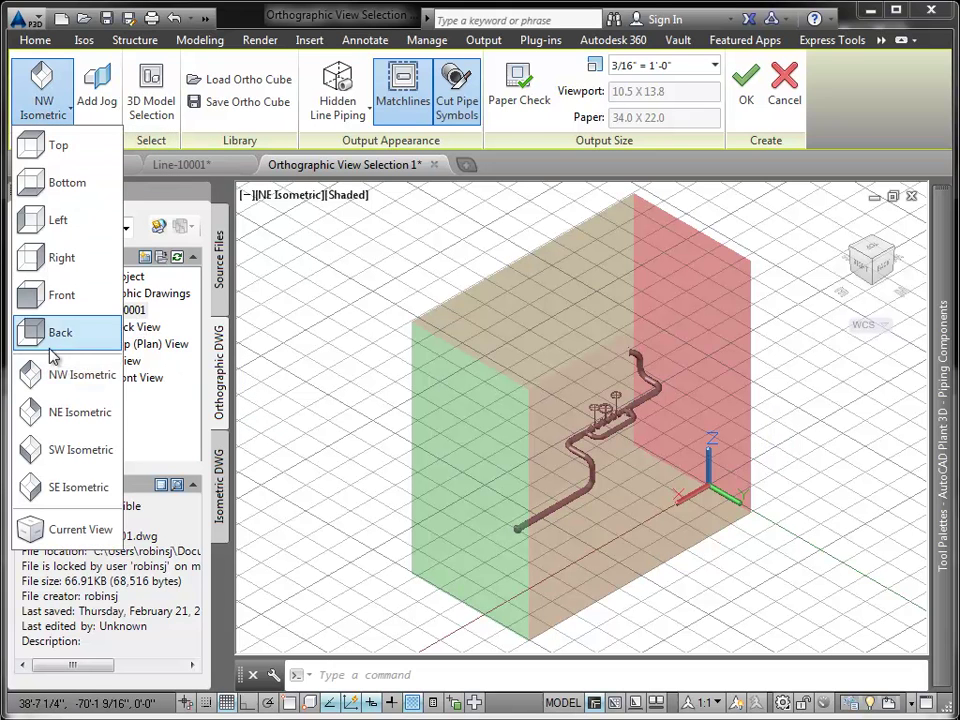
pyautogui.click(50, 412)
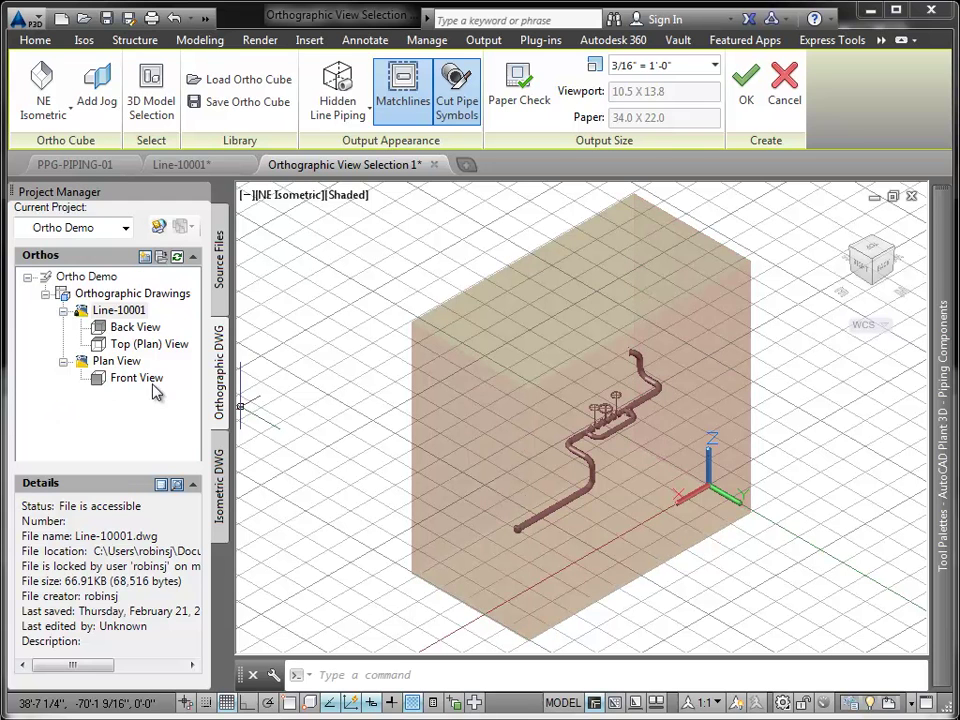
pyautogui.click(745, 101)
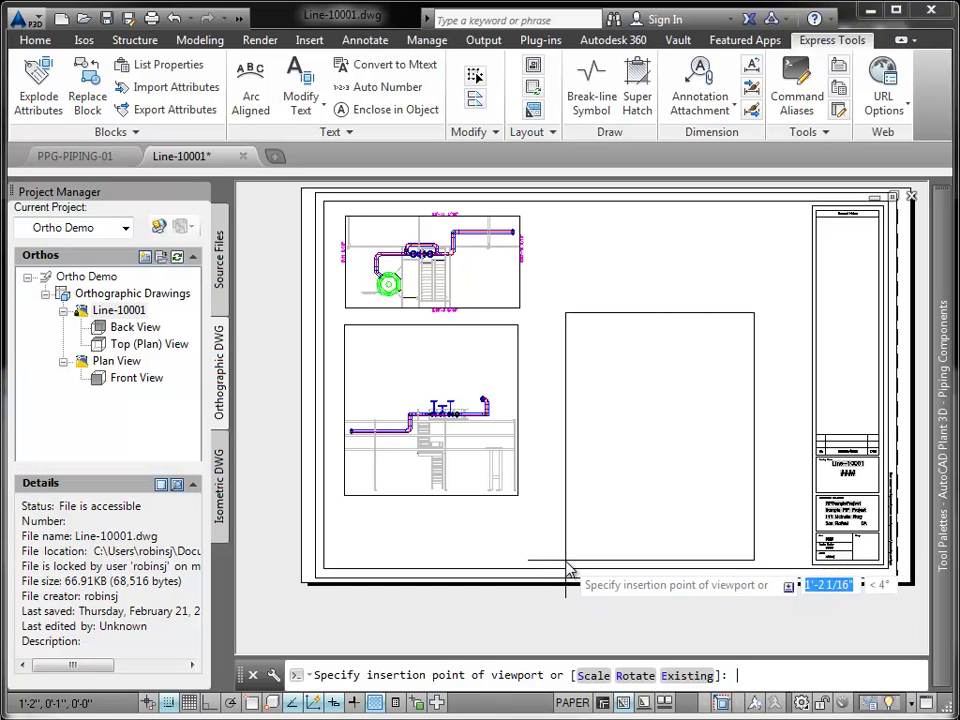
# Set the iso view scale to 1/8" = 1'-0" and place it right of the back elevation.
pyautogui.press('Down')
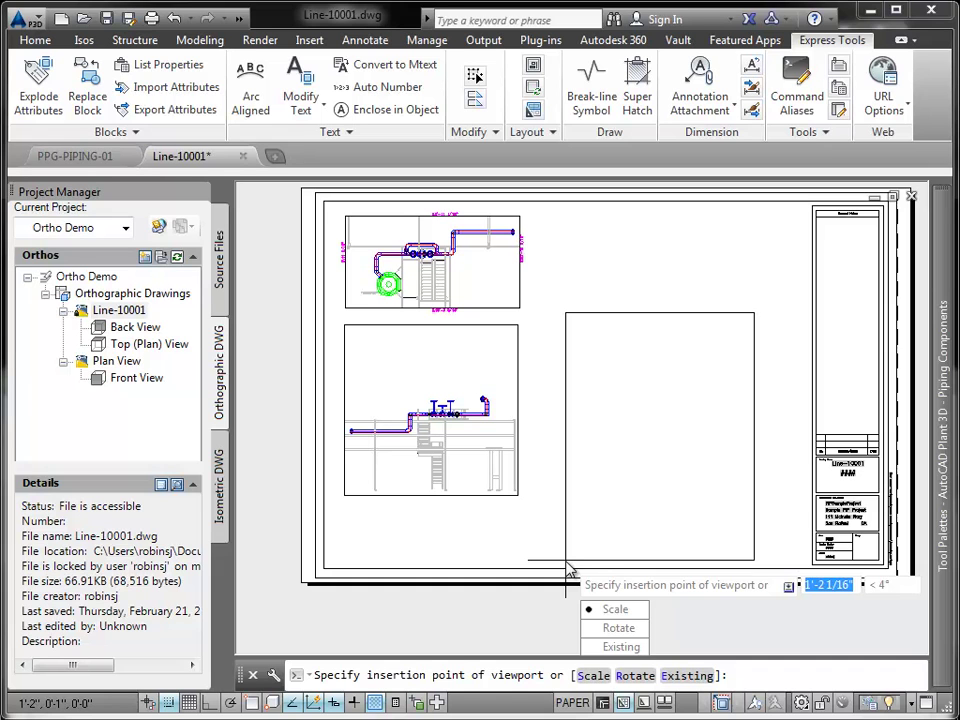
pyautogui.press('Return')
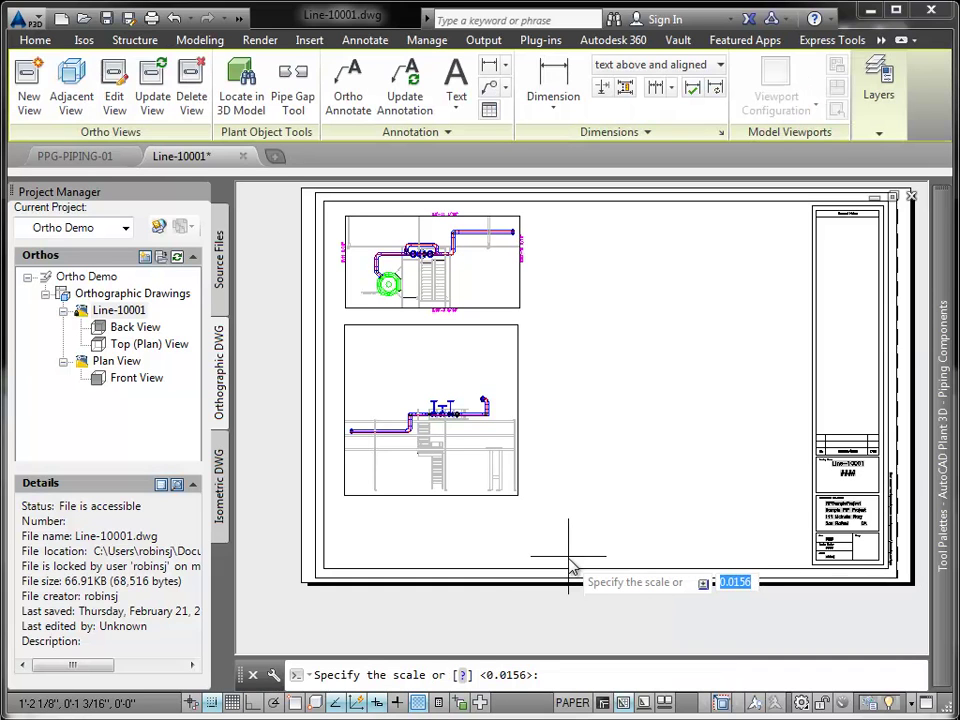
pyautogui.press('Down')
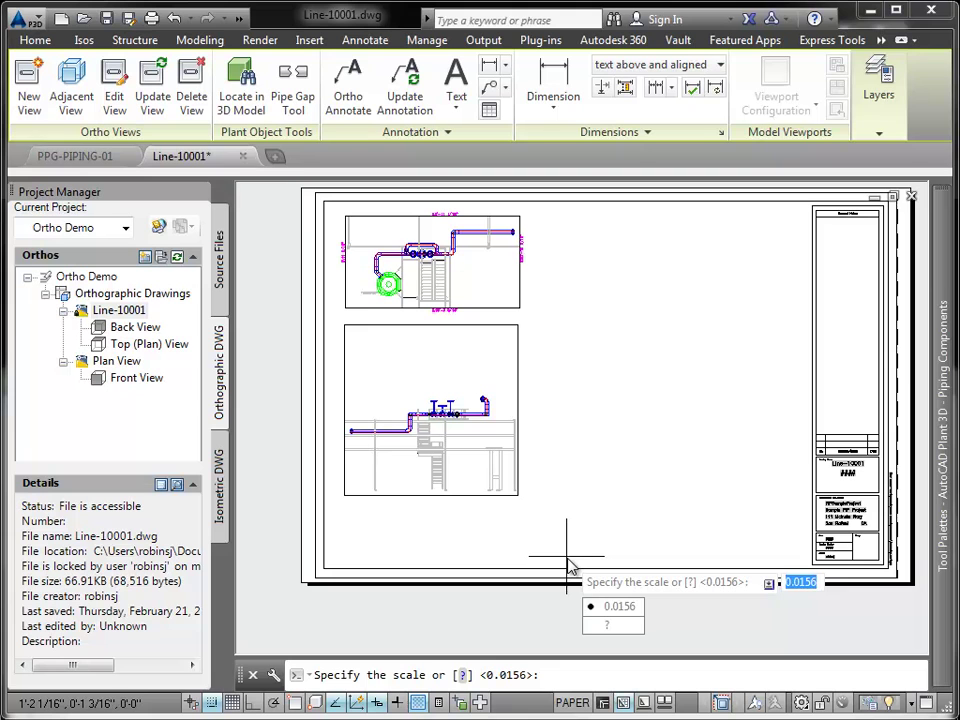
pyautogui.press('Return')
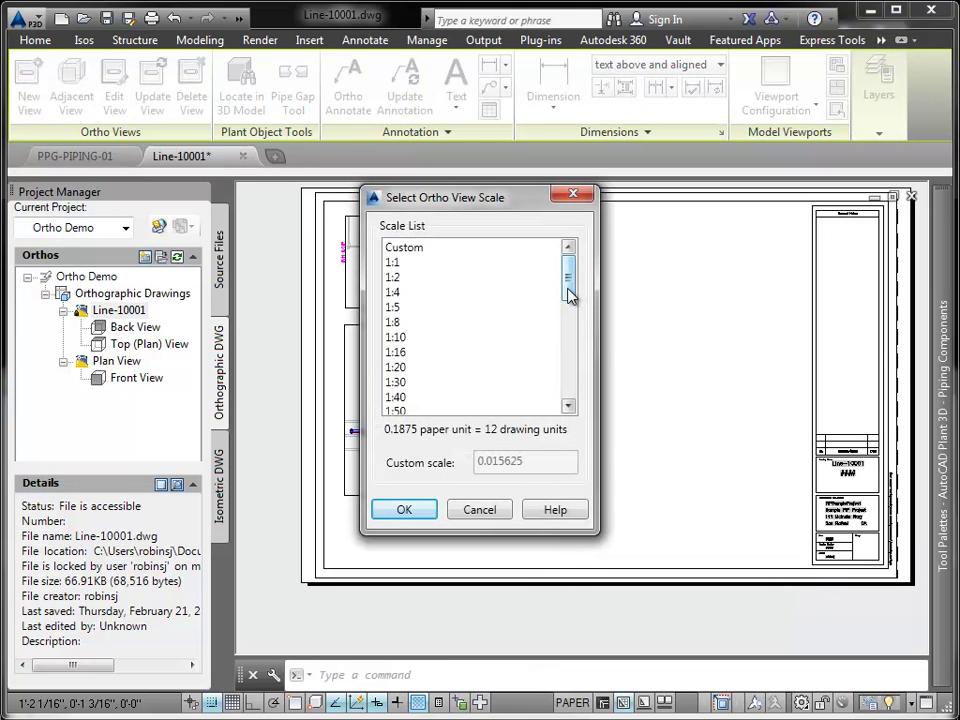
pyautogui.moveTo(568, 292); pyautogui.dragTo(571, 366)
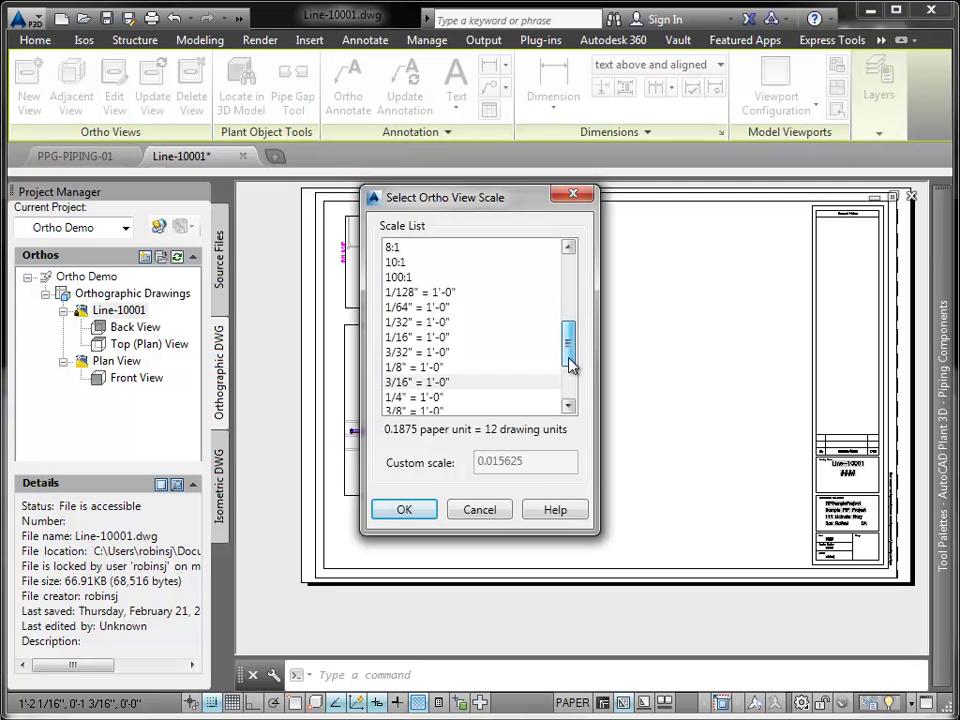
pyautogui.click(410, 370)
pyautogui.click(412, 512)
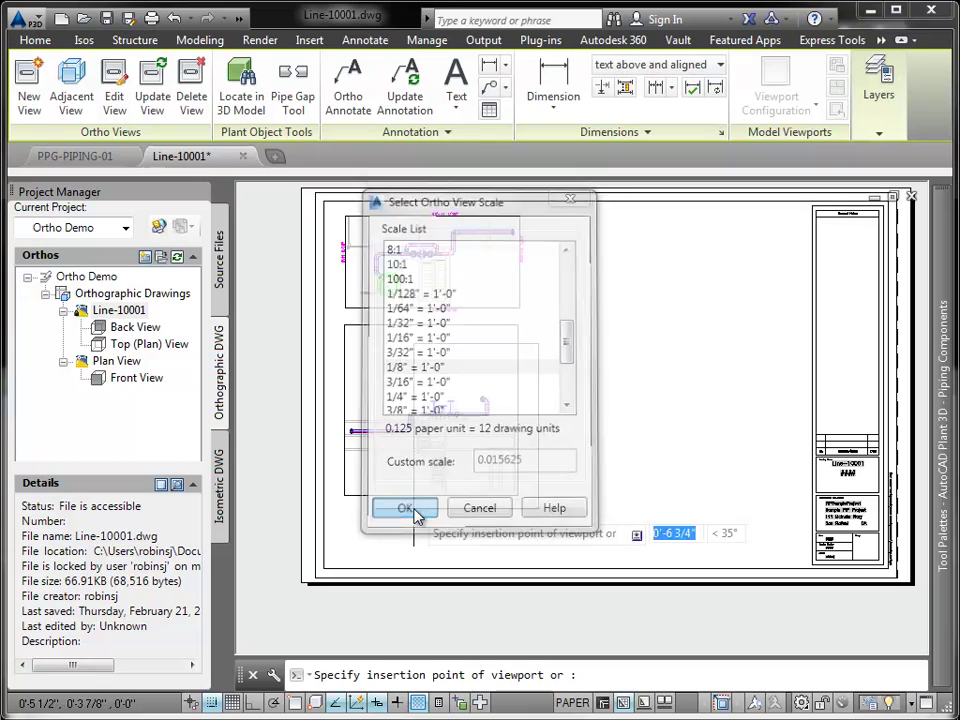
pyautogui.click(562, 565)
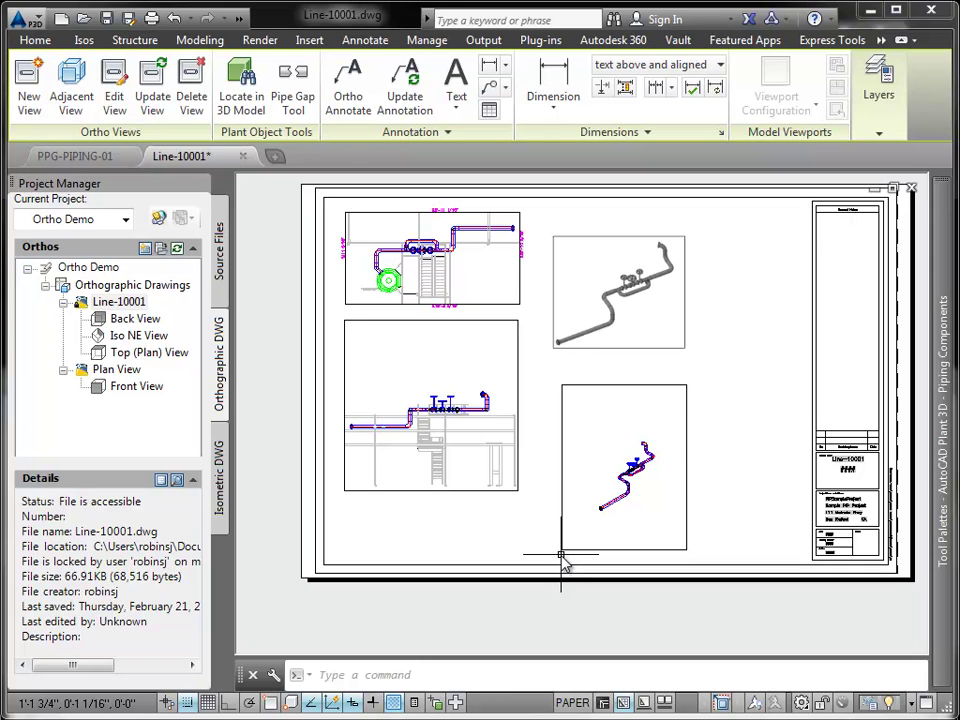
# Zoom in on the Line-10001 sheet to review the views.
pyautogui.scroll(4, 671, 484)
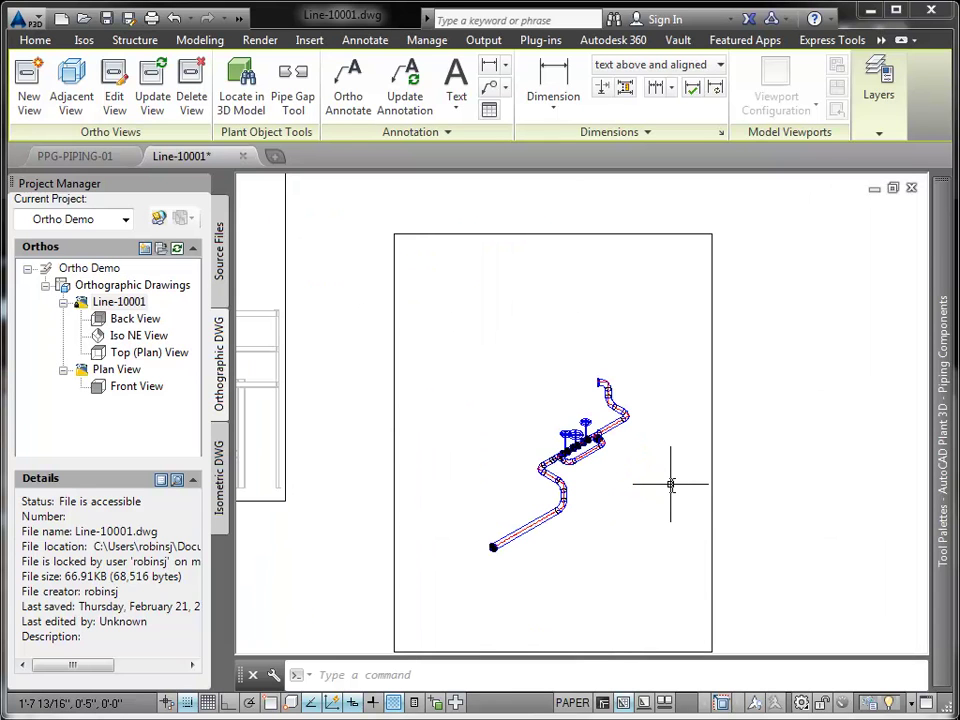